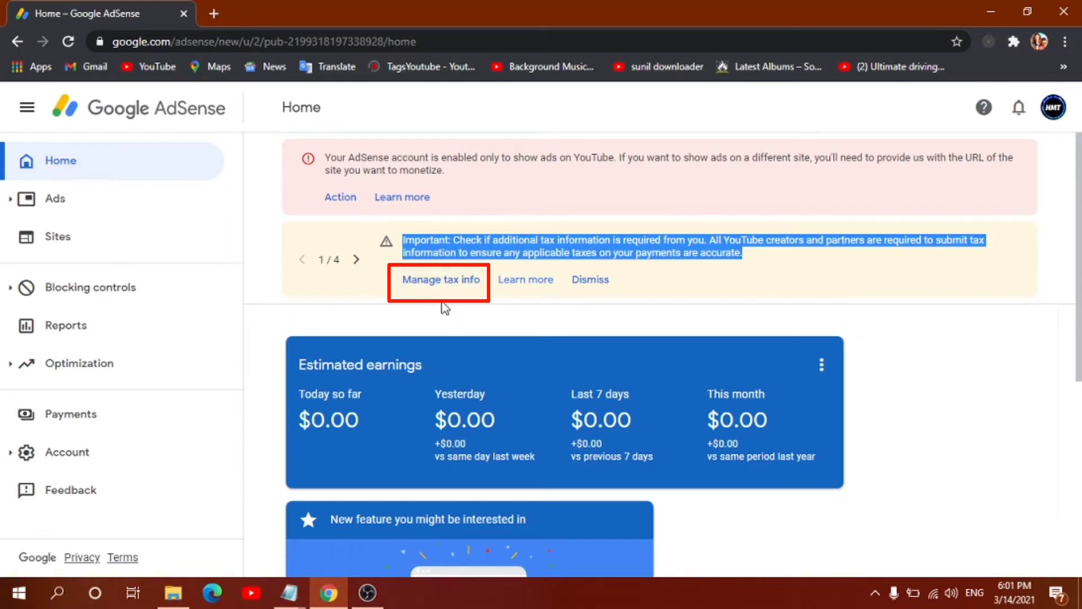
Step: From Manage tax info, begin adding tax info and re-verify the sign-in with the account password
left_click(442, 280)
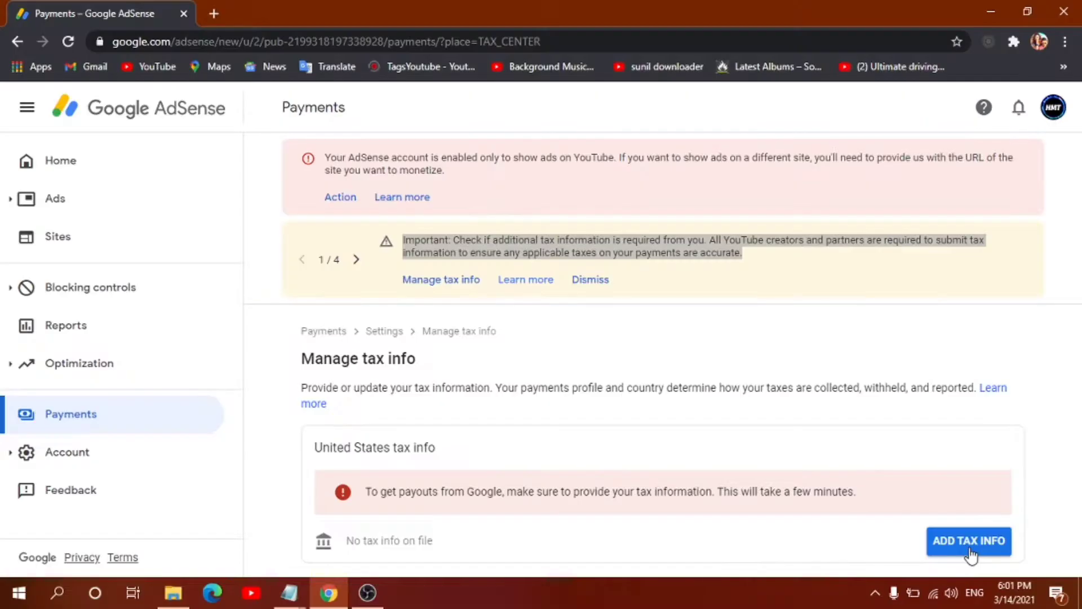
left_click(970, 550)
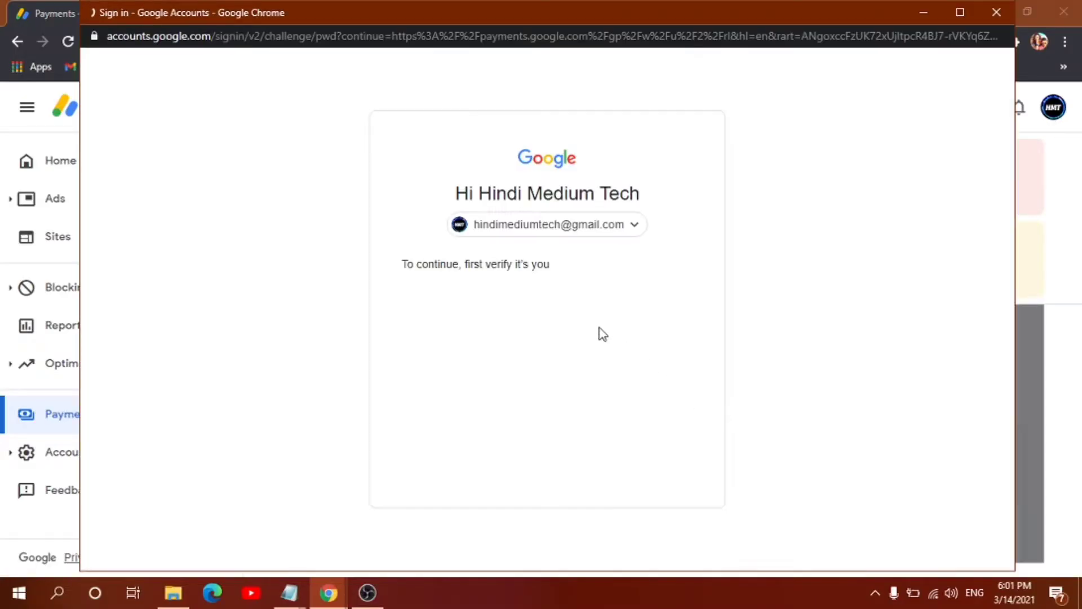
key("Return")
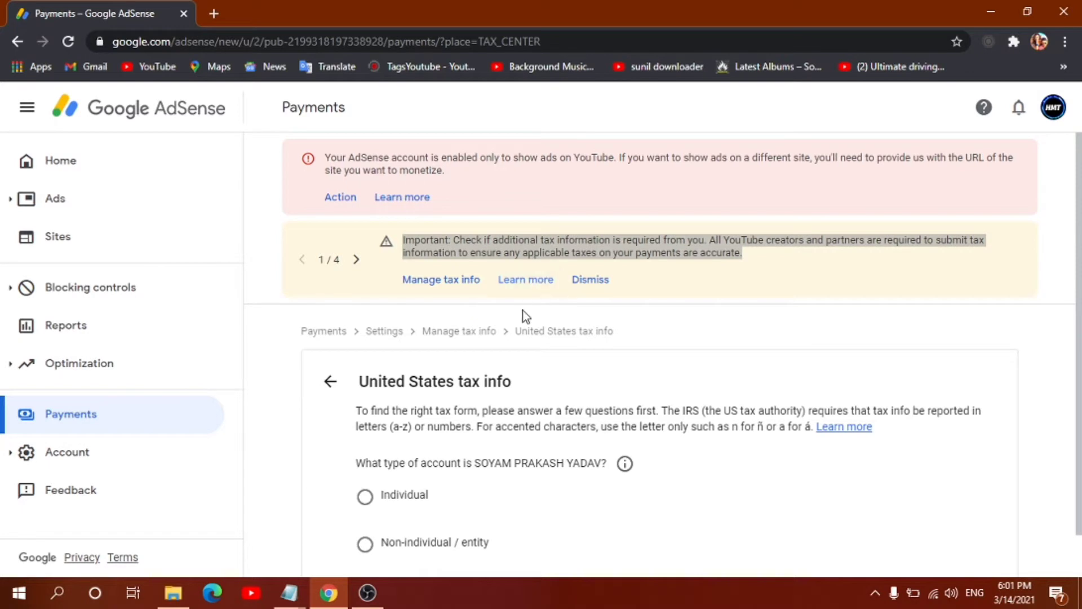
scroll(536, 366, "down", 1)
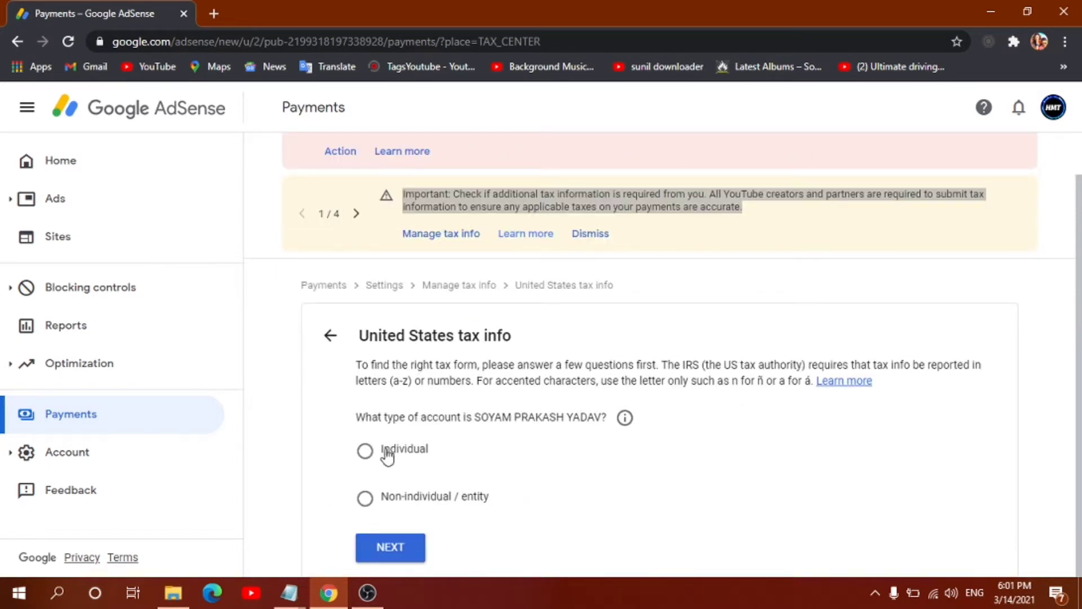
Step: Declare an Individual account that is not a US citizen or resident
left_click(368, 452)
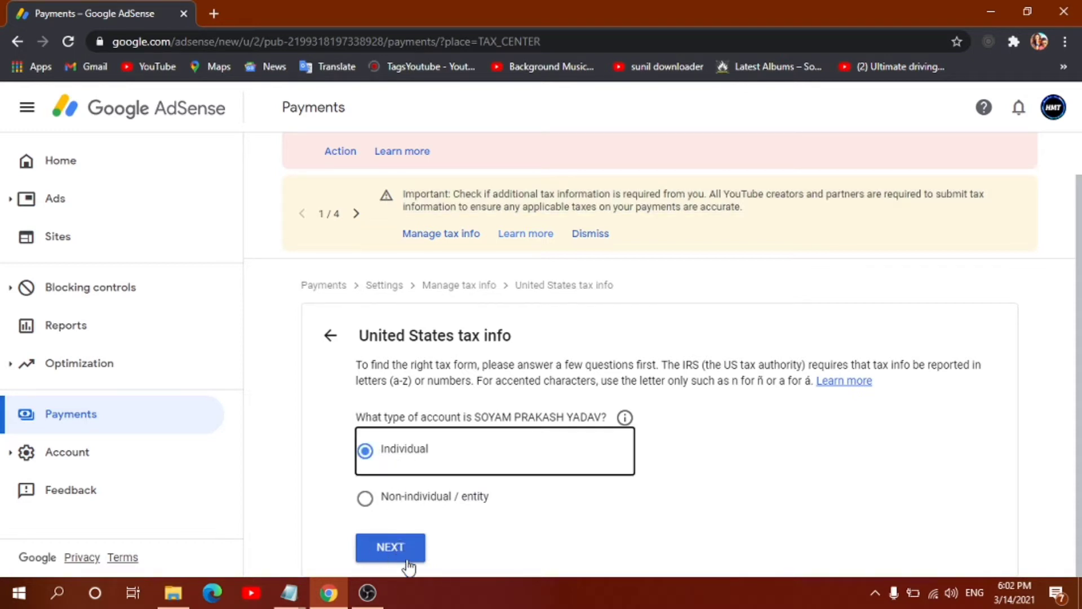
left_click(388, 555)
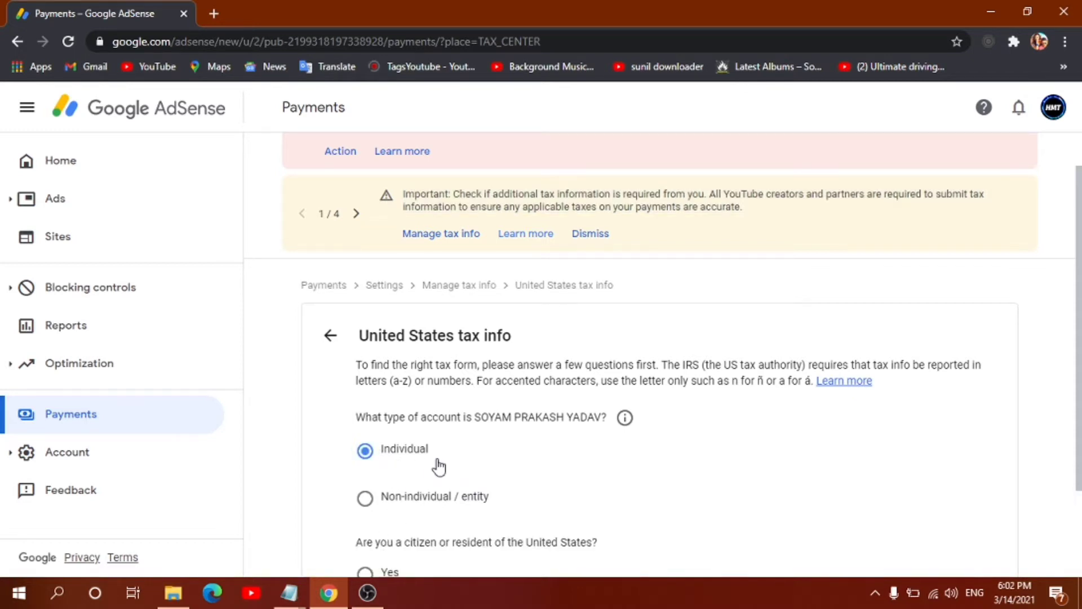
scroll(452, 463, "down", 2)
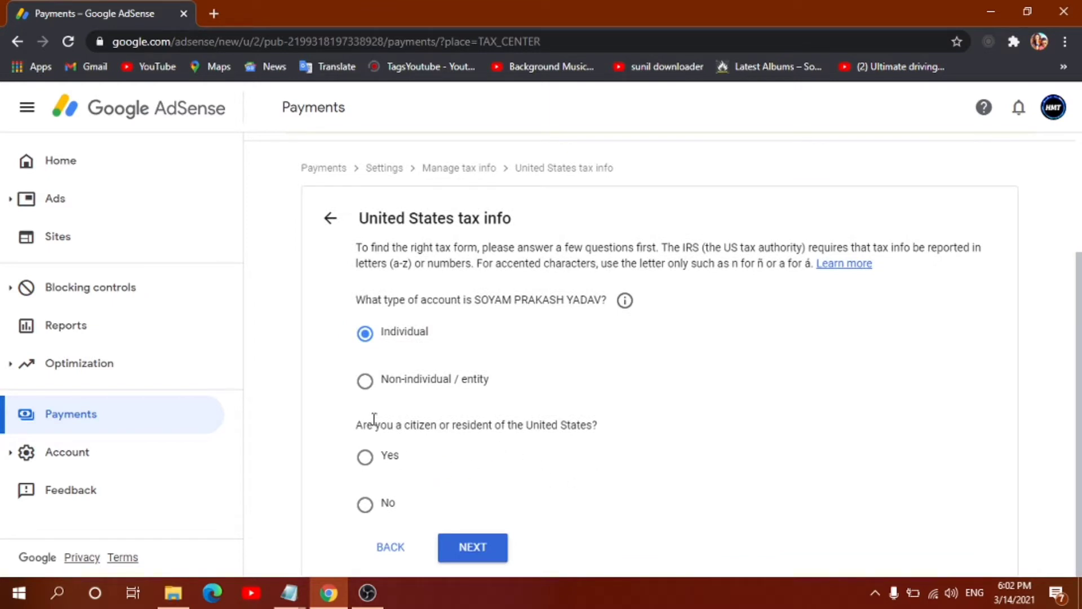
left_click_drag(358, 426, 588, 427)
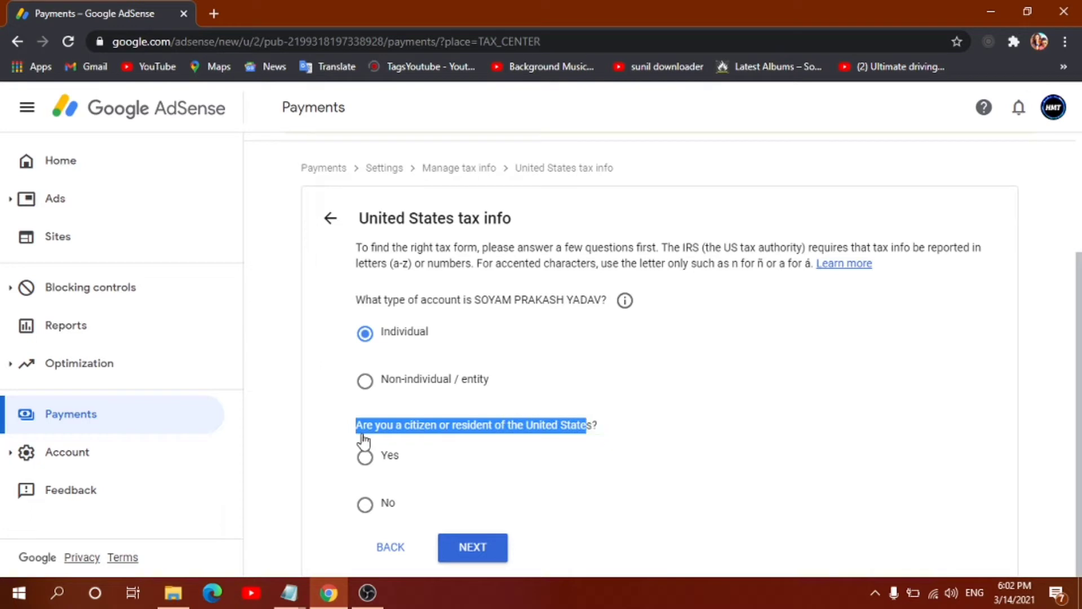
left_click(495, 437)
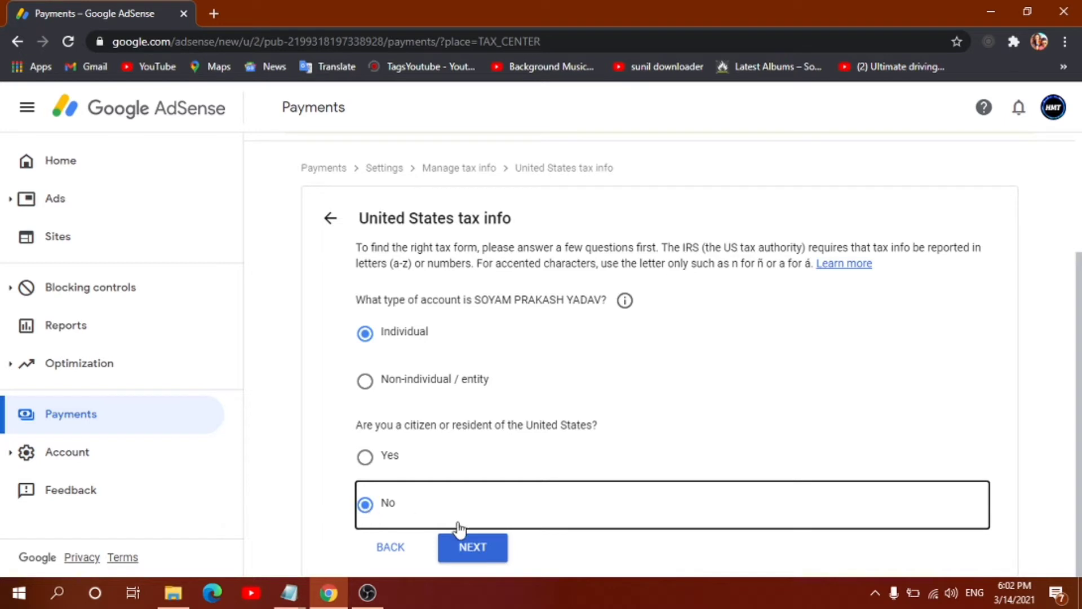
left_click(476, 548)
Step: Choose the W-8BEN form over W-8ECI and start filling it in
scroll(502, 459, "down", 3)
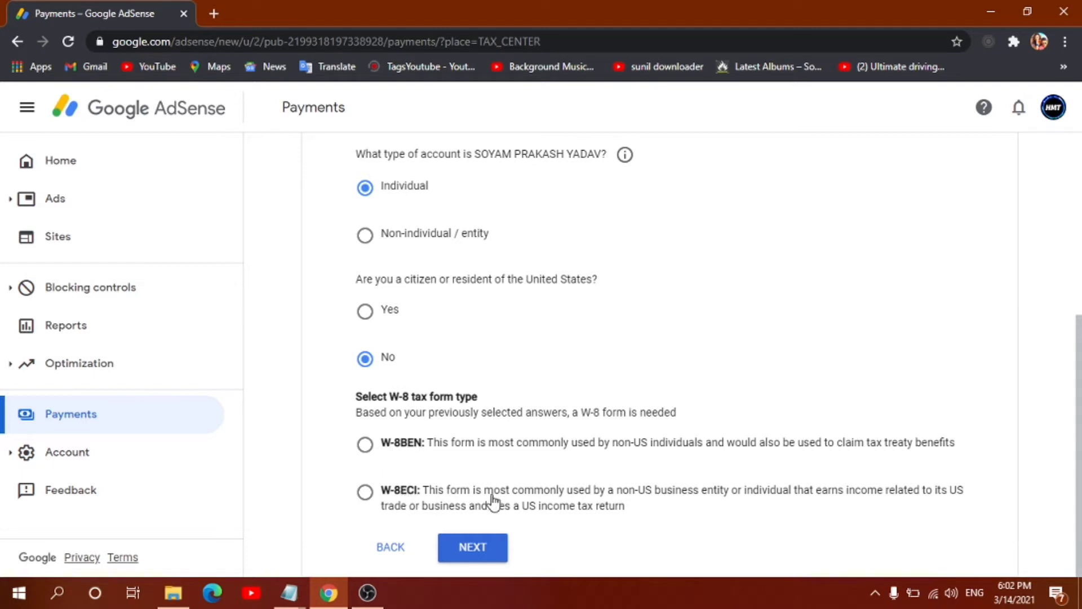
left_click_drag(443, 446, 928, 458)
left_click(812, 450)
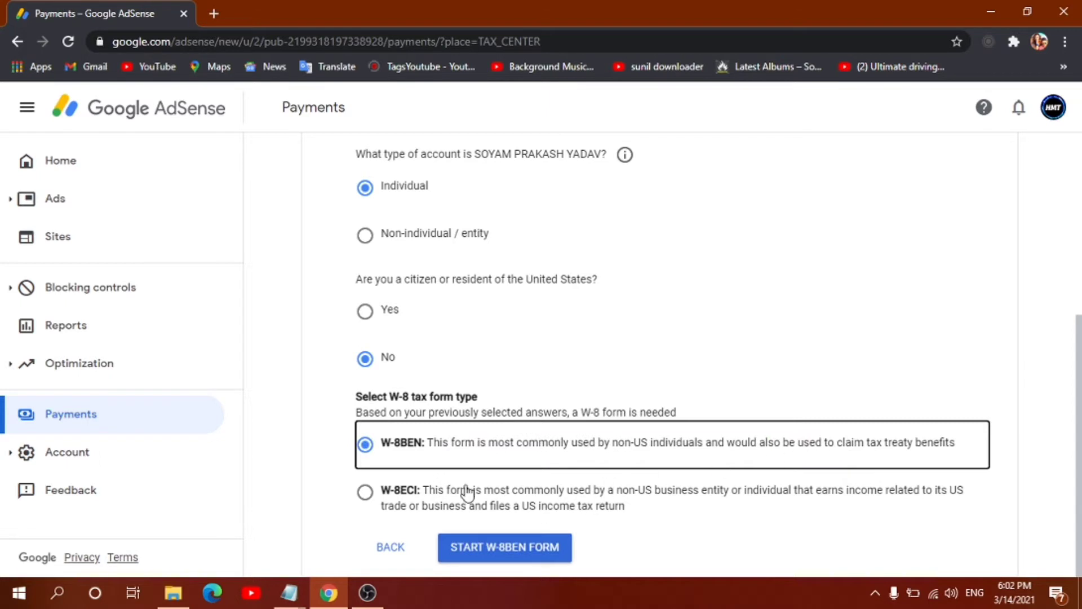
left_click_drag(500, 490, 711, 510)
left_click(583, 495)
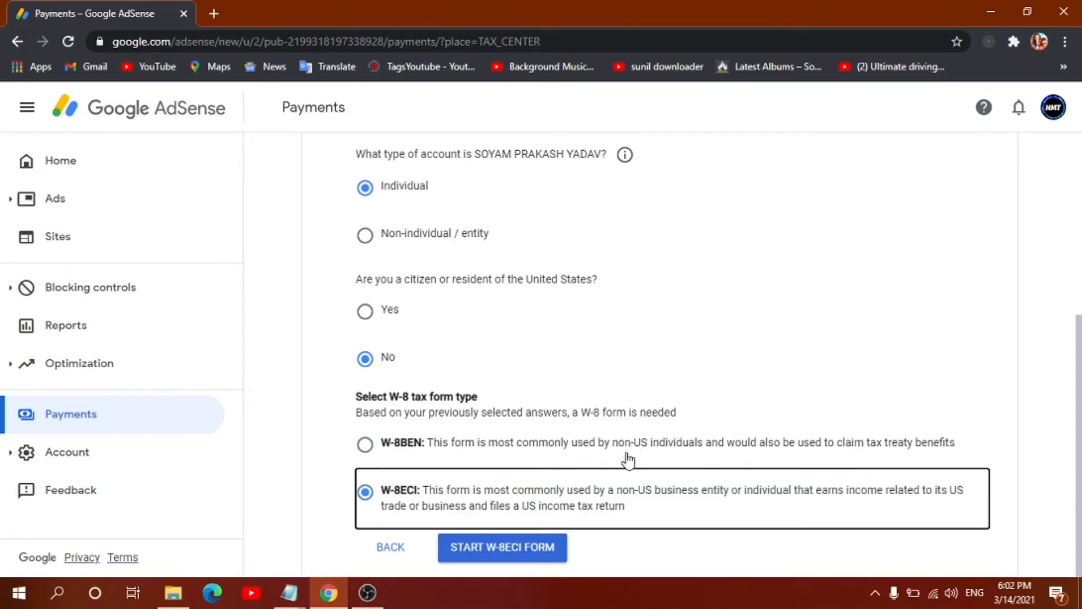
left_click(373, 447)
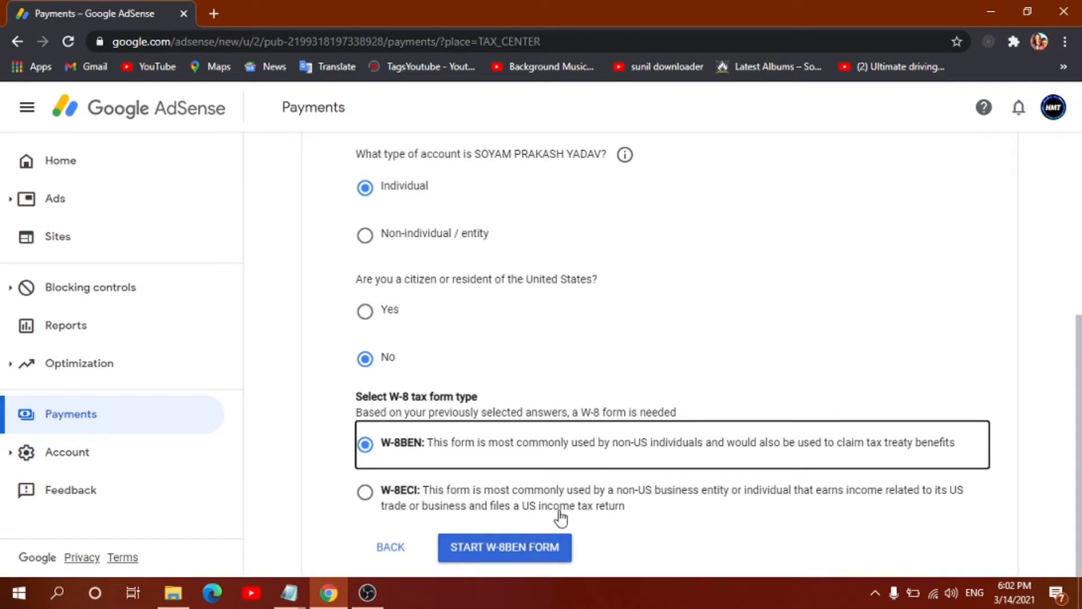
left_click(513, 557)
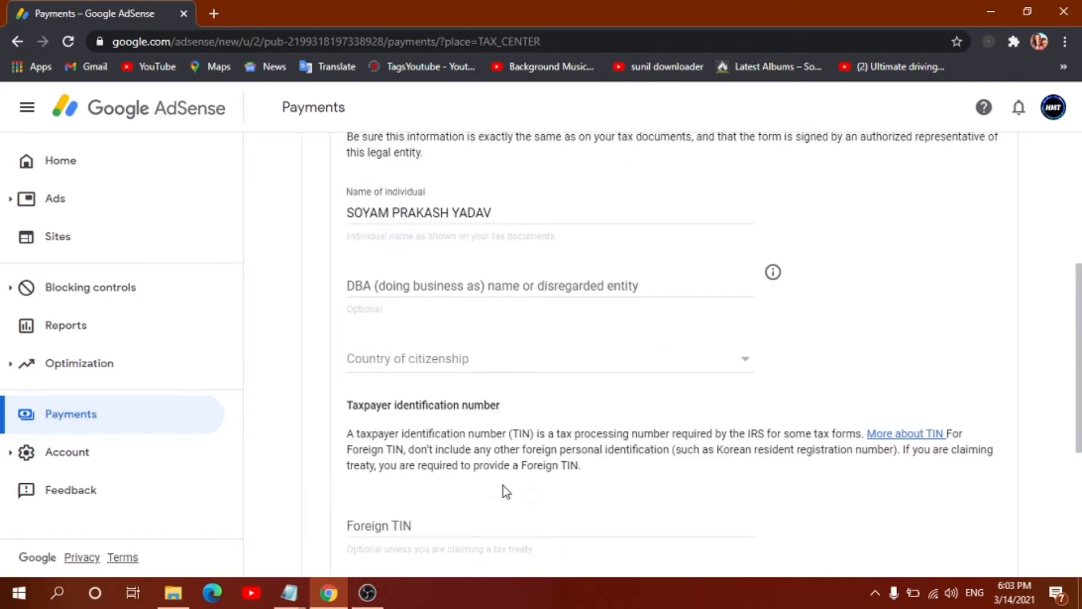
Step: Set India as the country of citizenship
left_click(464, 364)
left_click(1017, 280)
left_click(463, 366)
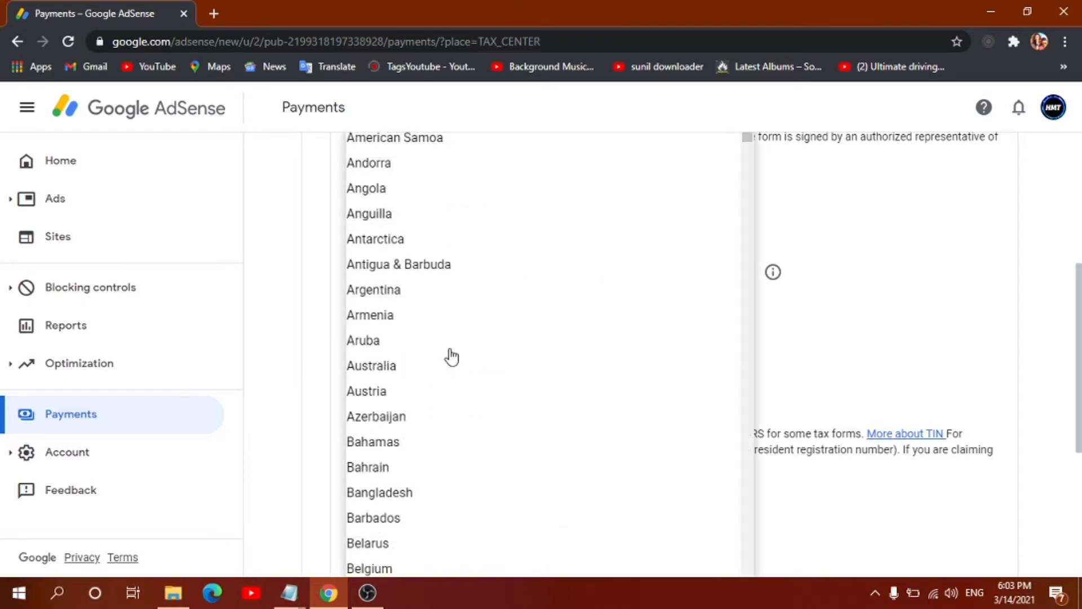
scroll(445, 344, "down", 4)
scroll(441, 331, "down", 20)
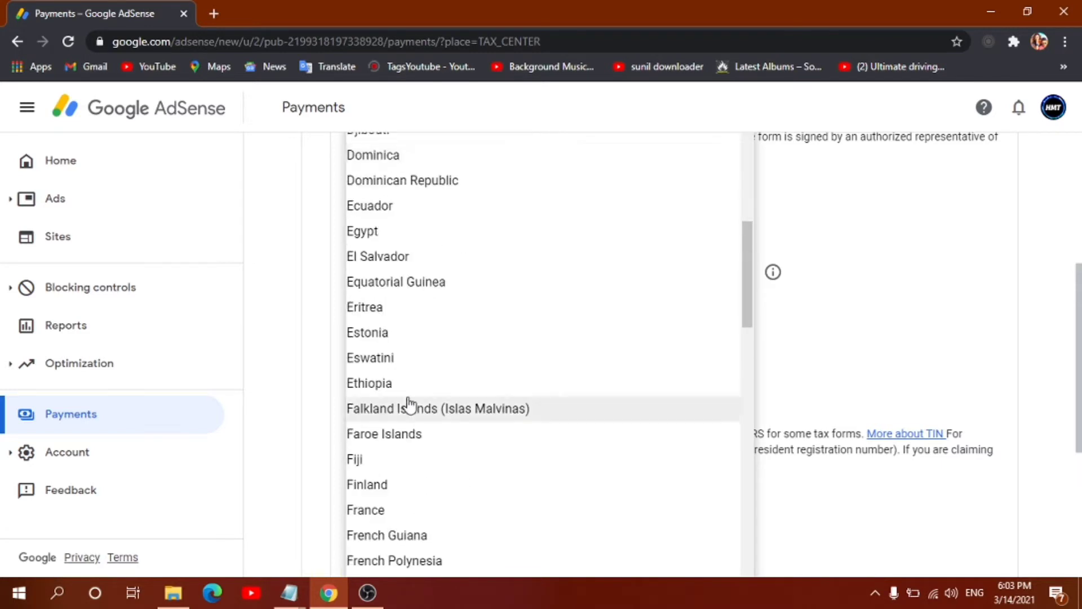
scroll(409, 404, "down", 9)
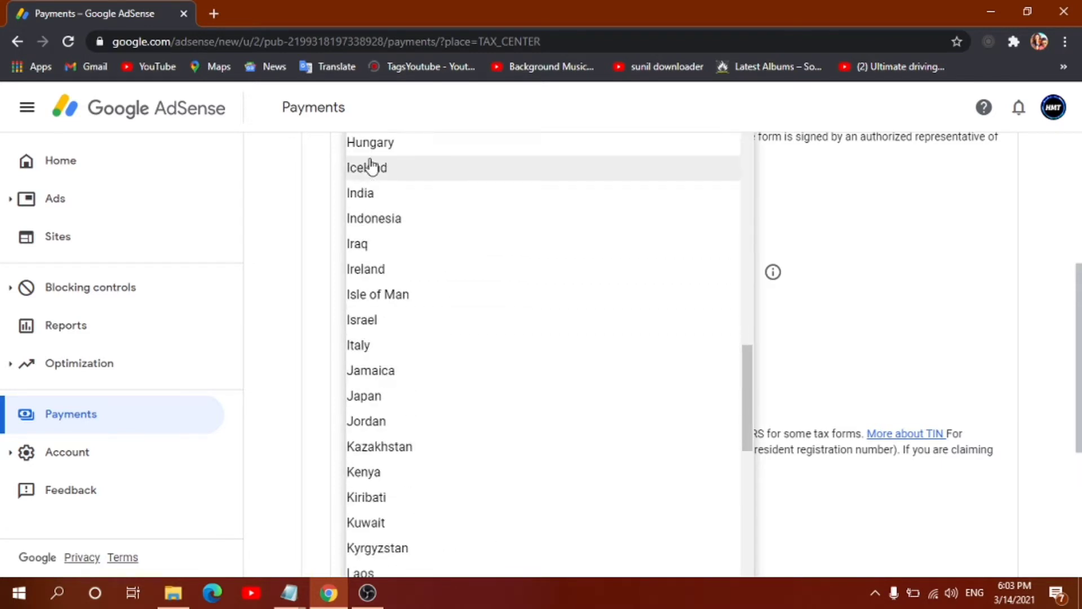
left_click(400, 195)
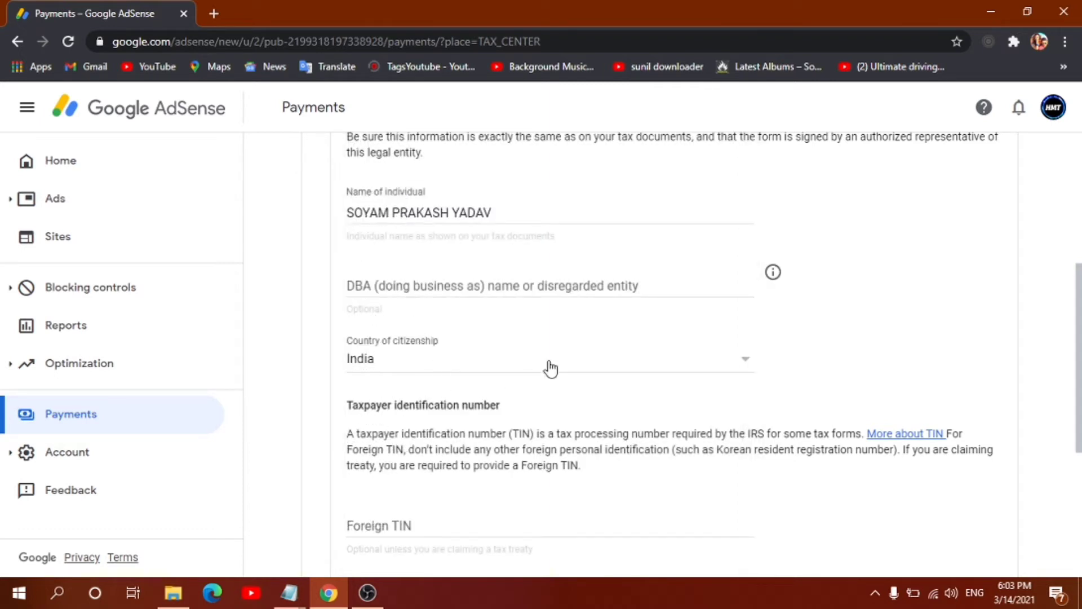
Step: Paste the foreign tax identification number and continue to the Address step
scroll(539, 367, "down", 5)
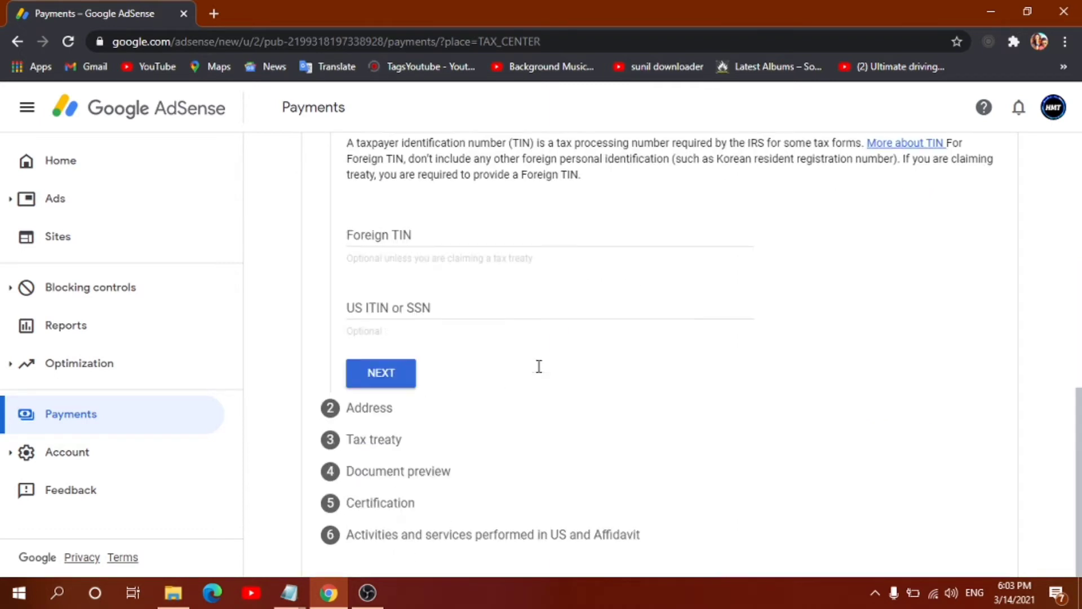
left_click(397, 235)
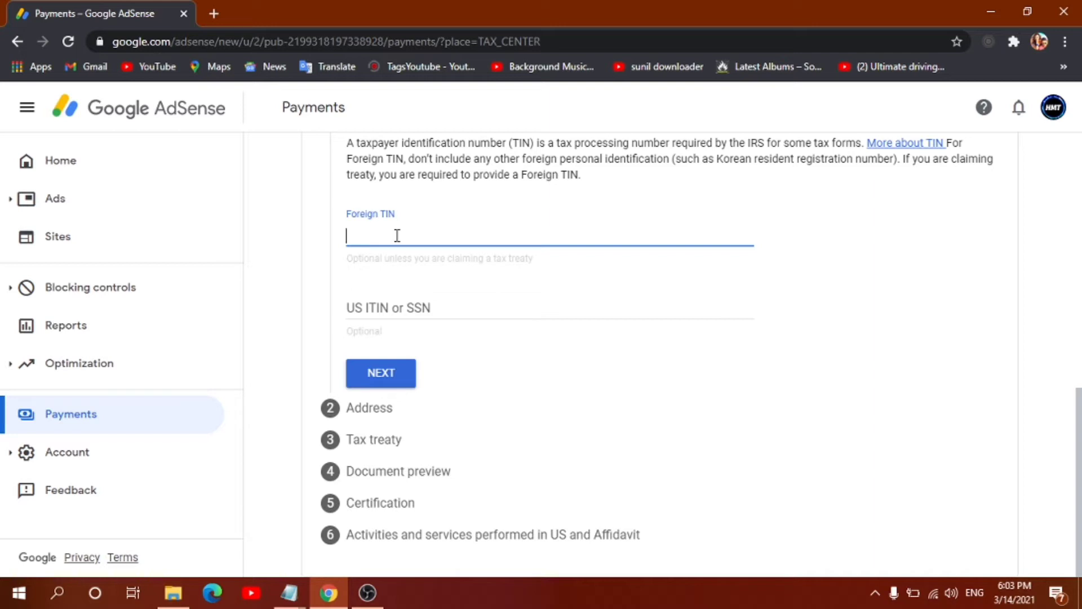
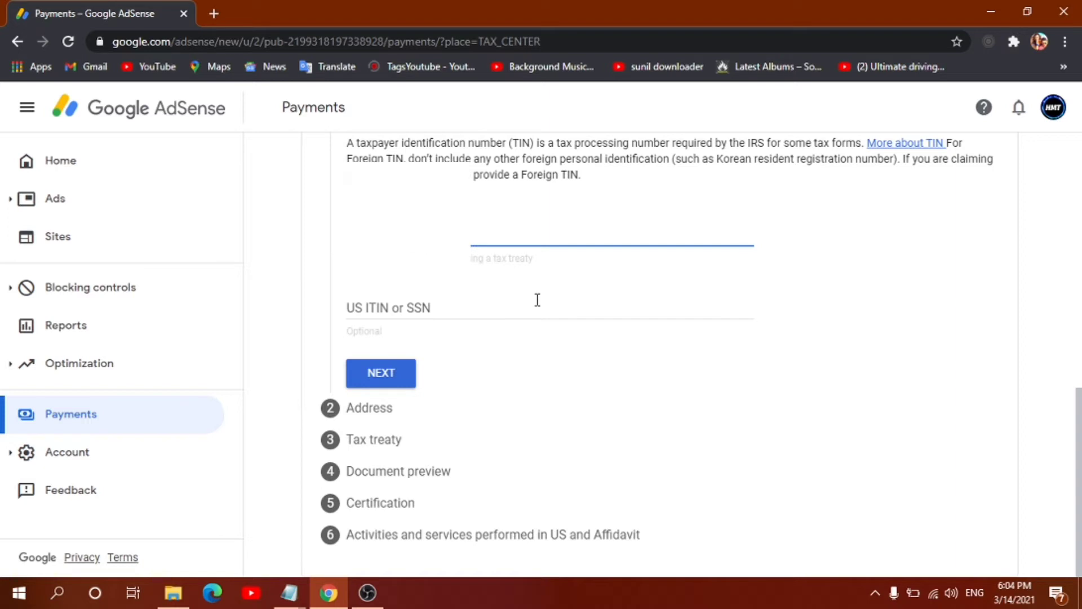
left_click(376, 374)
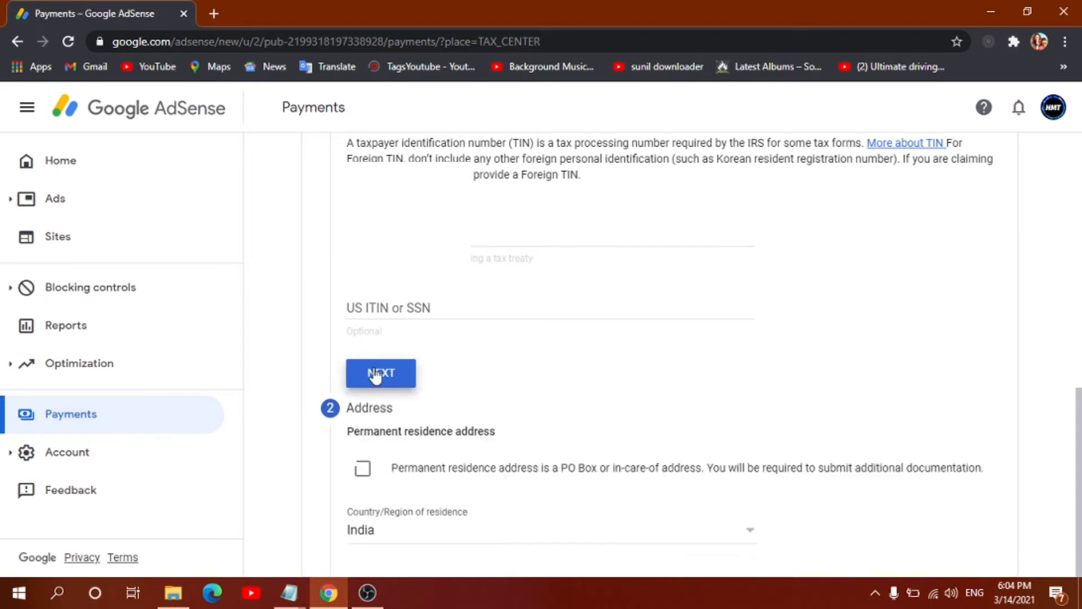
Step: Set the residence address state to Telangana
scroll(383, 335, "up", 4)
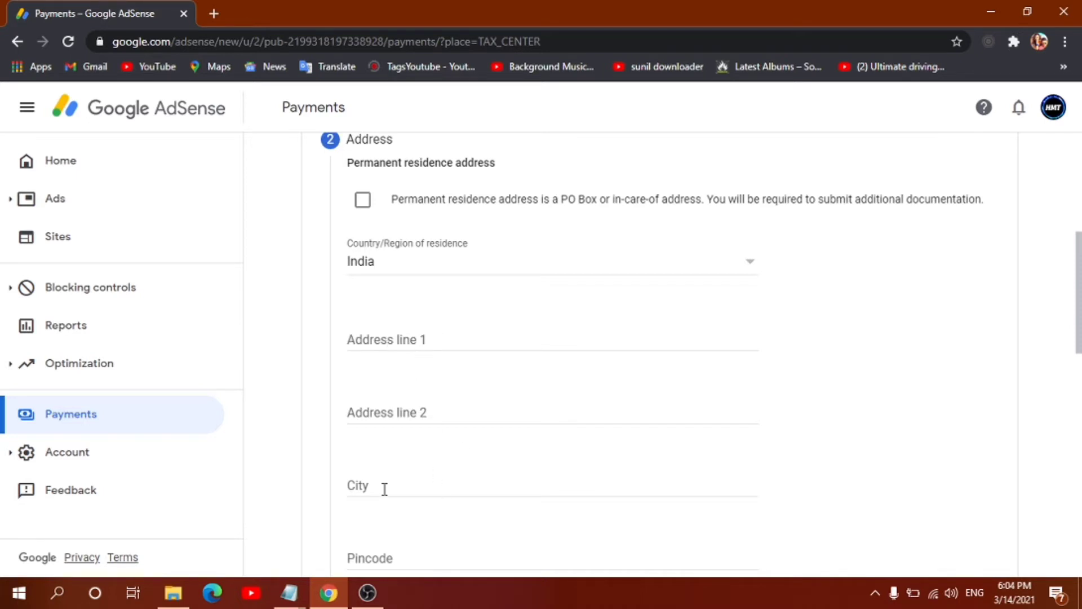
type("00004")
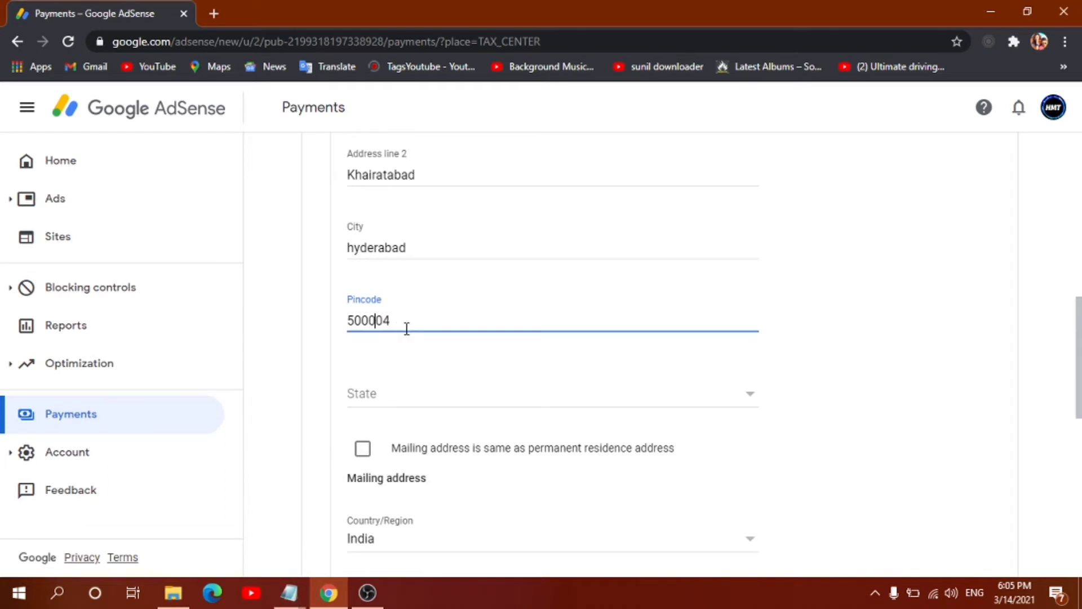
left_click(377, 404)
scroll(395, 389, "down", 3)
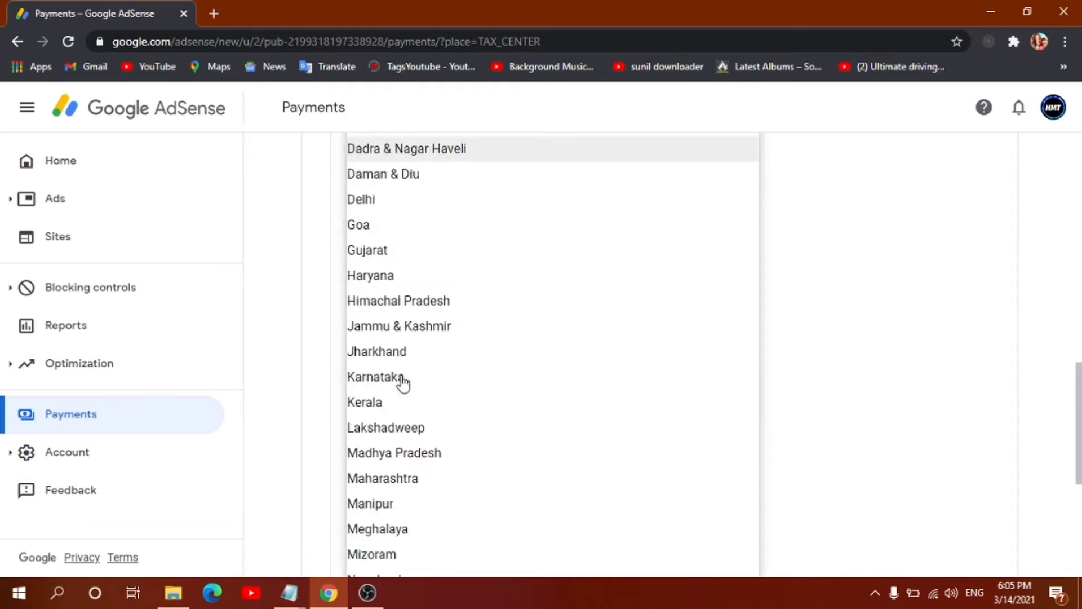
scroll(402, 379, "down", 5)
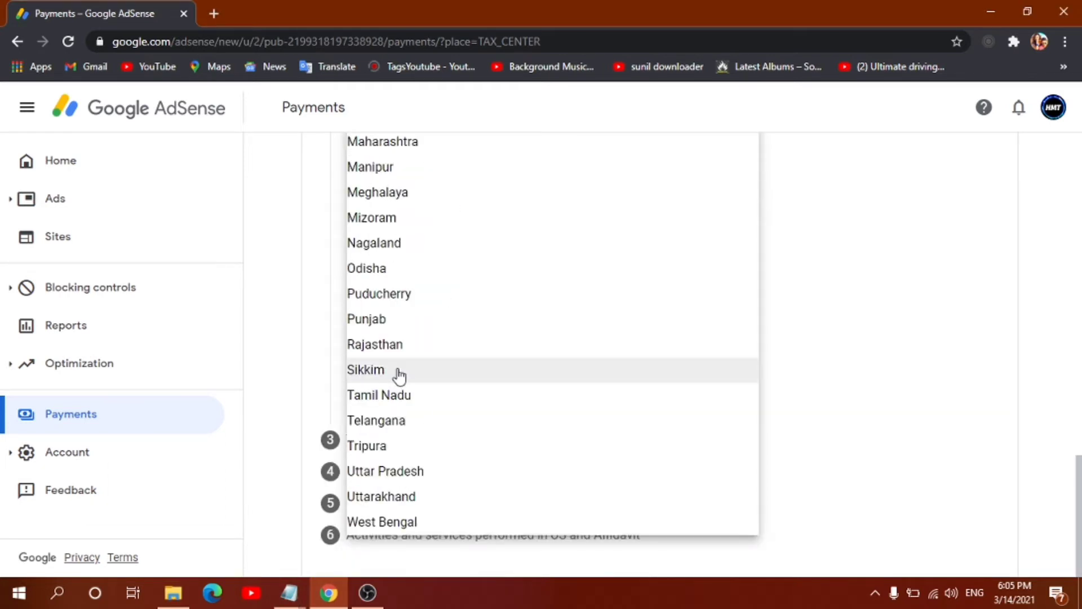
left_click(390, 432)
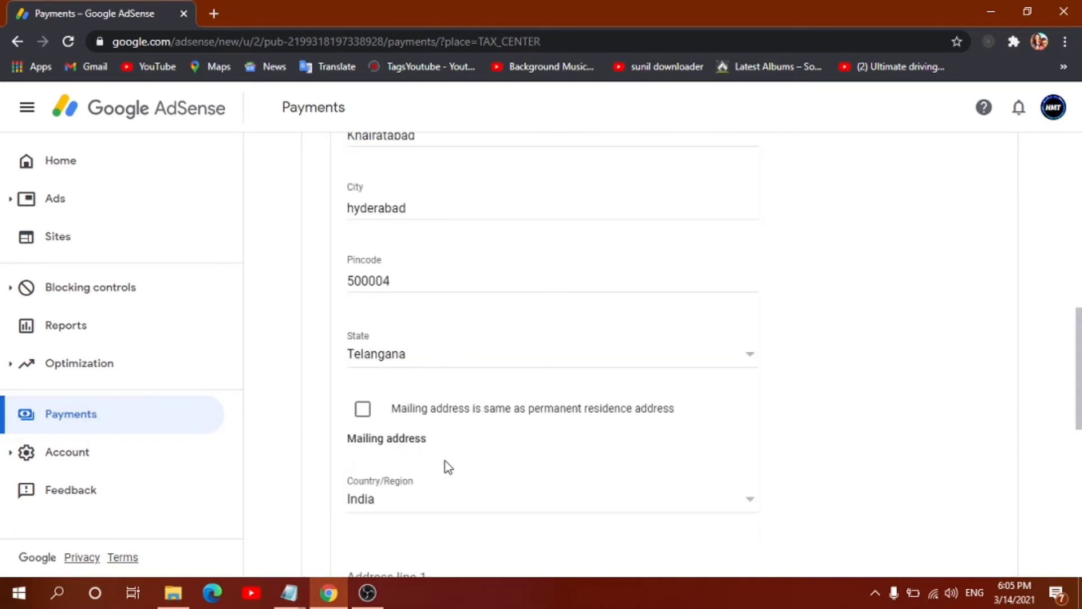
Step: Use the permanent residence address as the mailing address and continue to Tax treaty
scroll(449, 466, "down", 4)
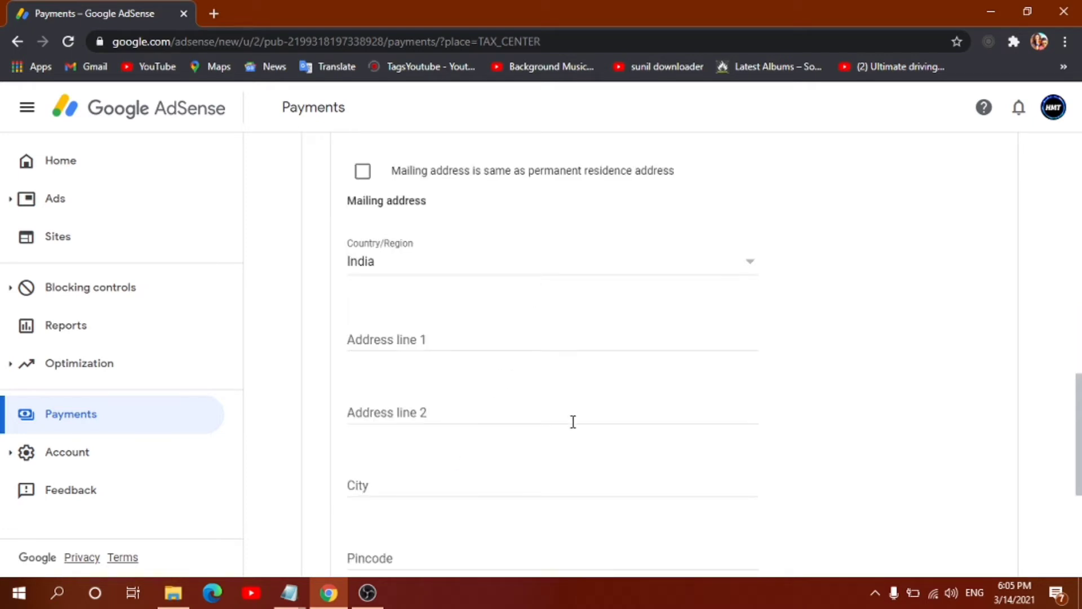
scroll(573, 422, "up", 8)
scroll(573, 422, "down", 4)
left_click(362, 396)
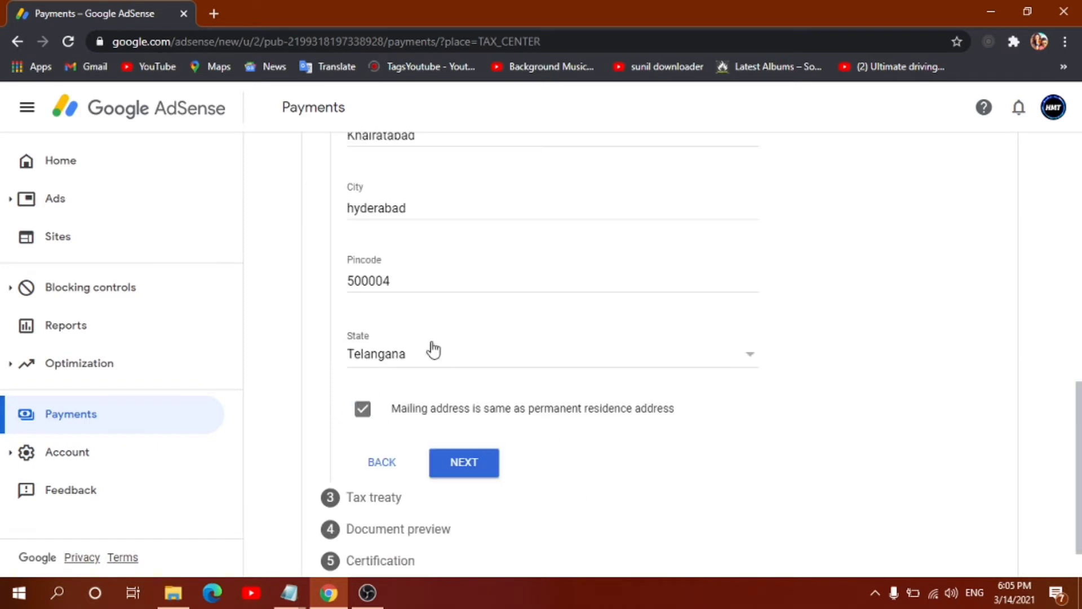
left_click(455, 467)
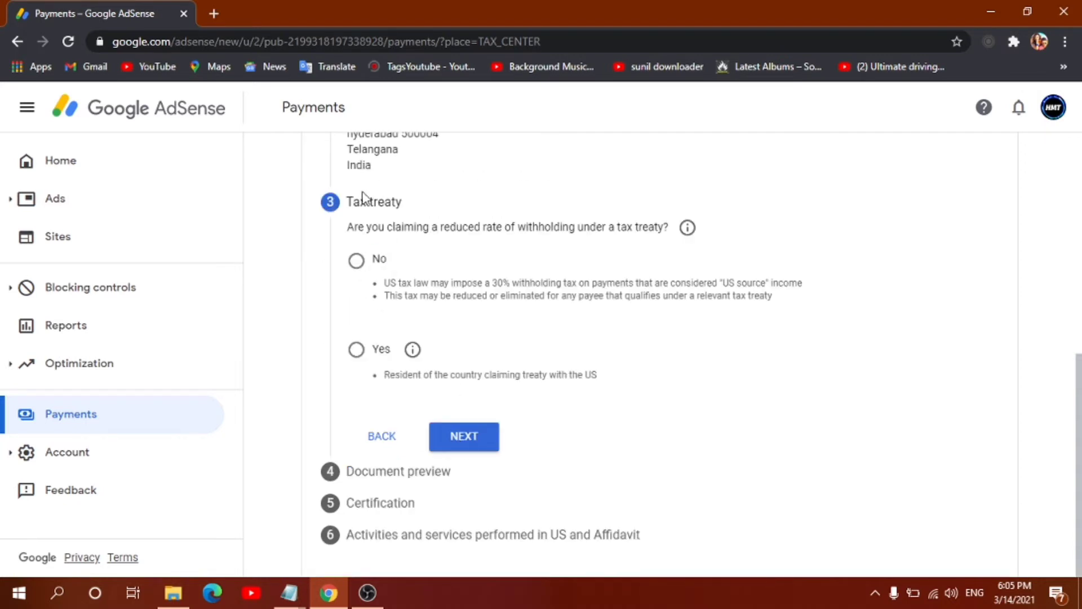
left_click_drag(353, 206, 417, 220)
Step: Answer Yes to claiming a reduced treaty rate and confirm residence in a treaty country
left_click(395, 223)
left_click_drag(366, 226, 670, 228)
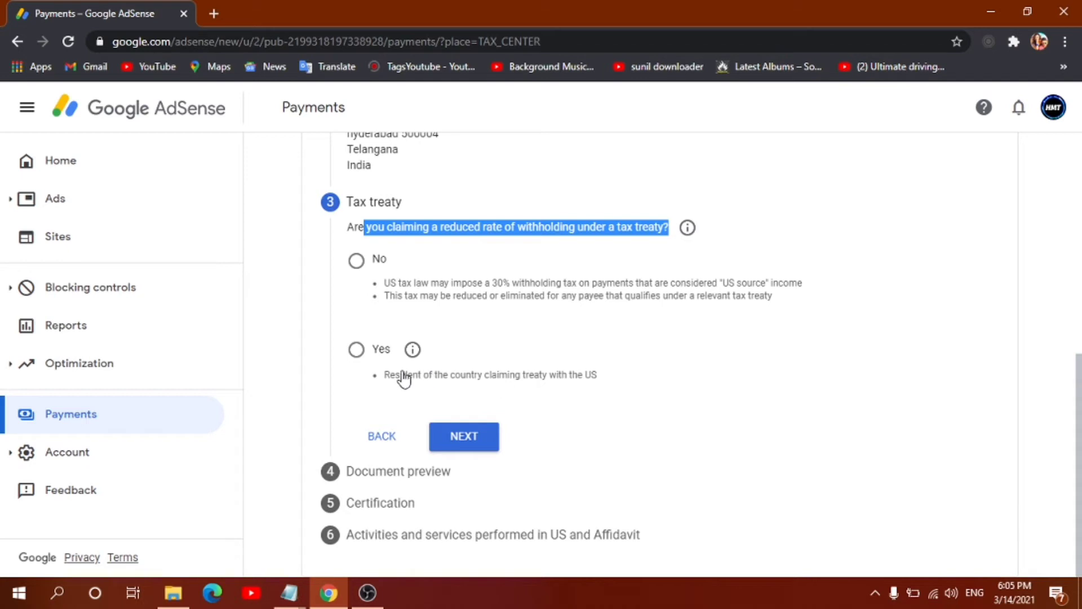
left_click_drag(401, 375, 549, 381)
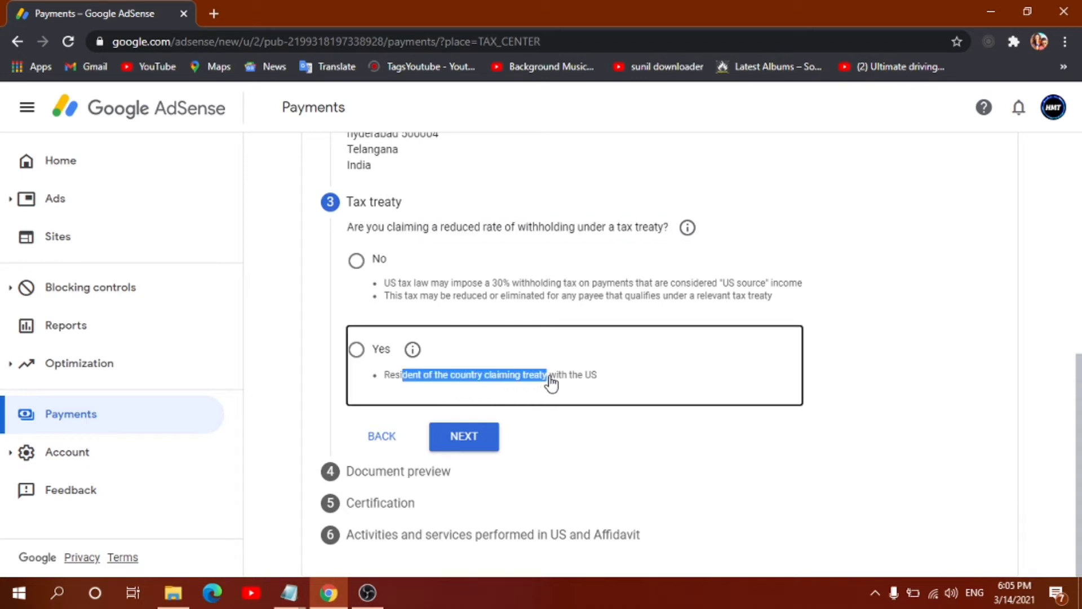
left_click(359, 353)
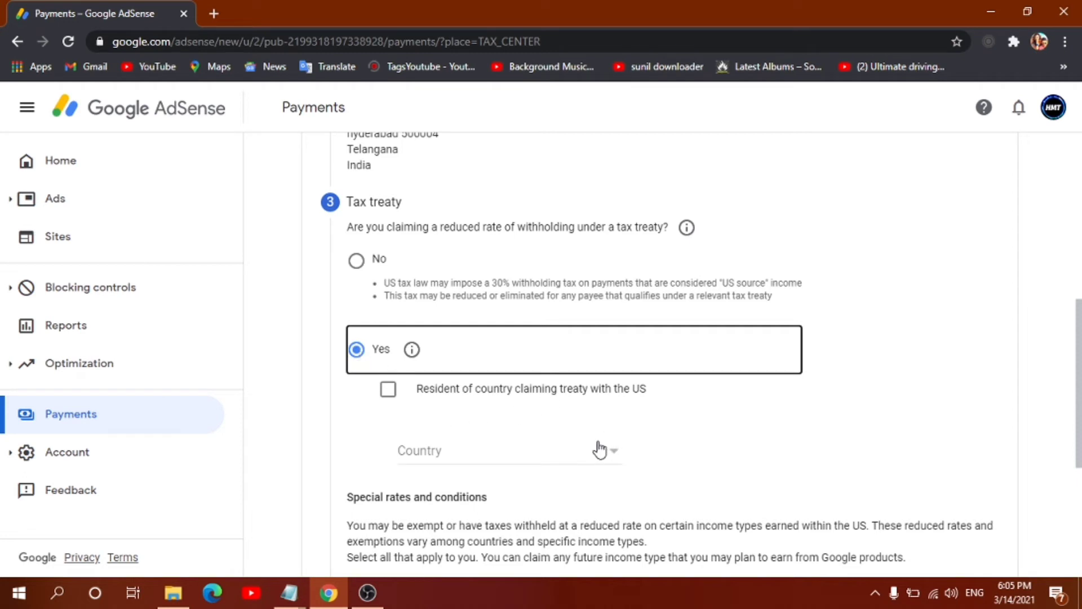
left_click(389, 391)
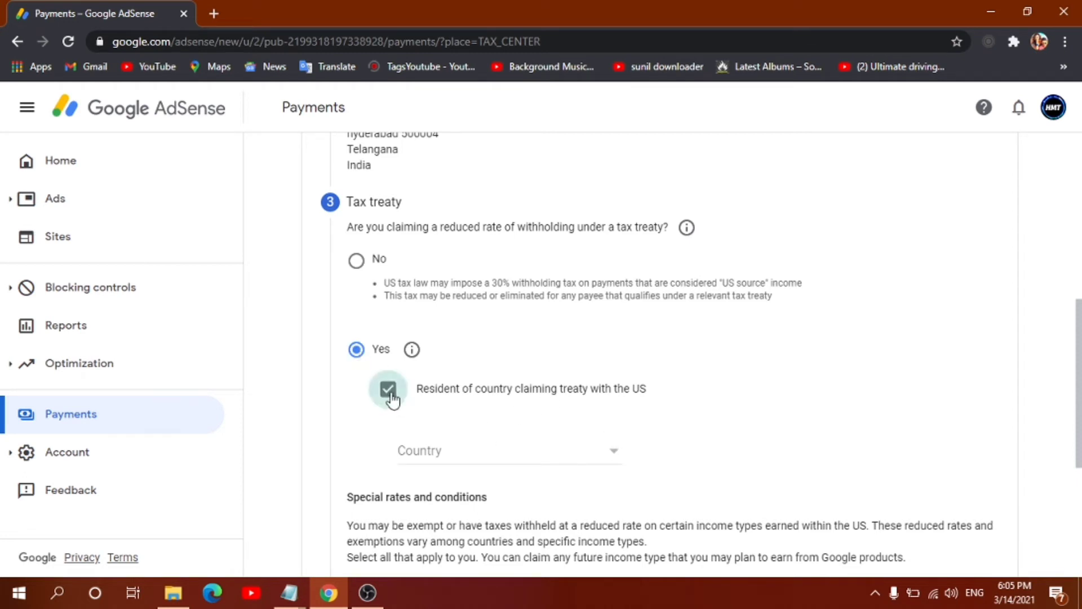
Step: Select India as the treaty country to reveal the special rates section
left_click(453, 454)
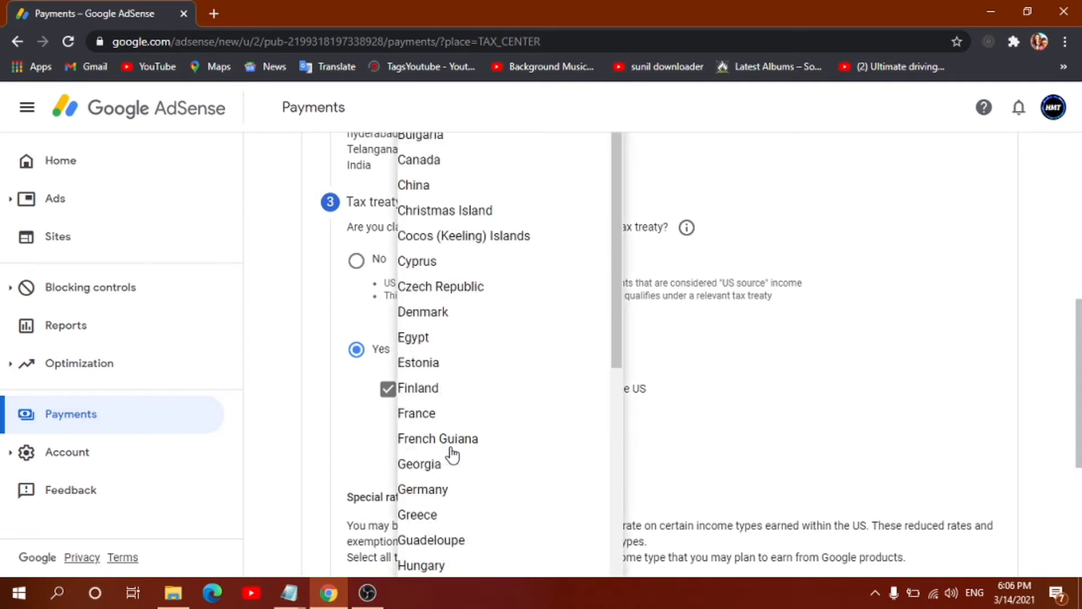
scroll(460, 321, "down", 20)
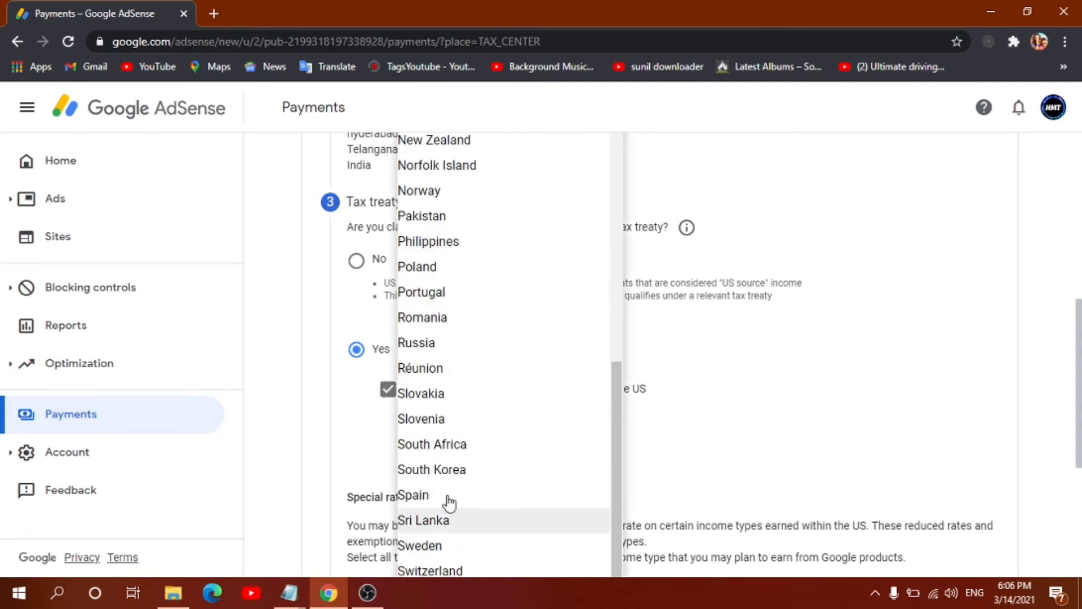
scroll(475, 422, "up", 8)
left_click(449, 169)
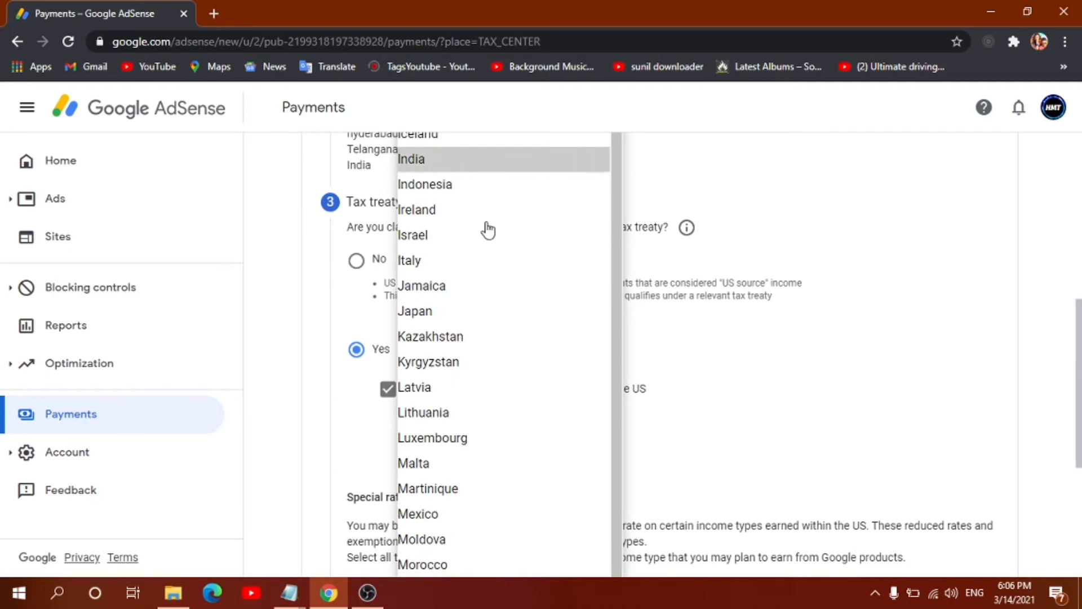
scroll(994, 444, "down", 4)
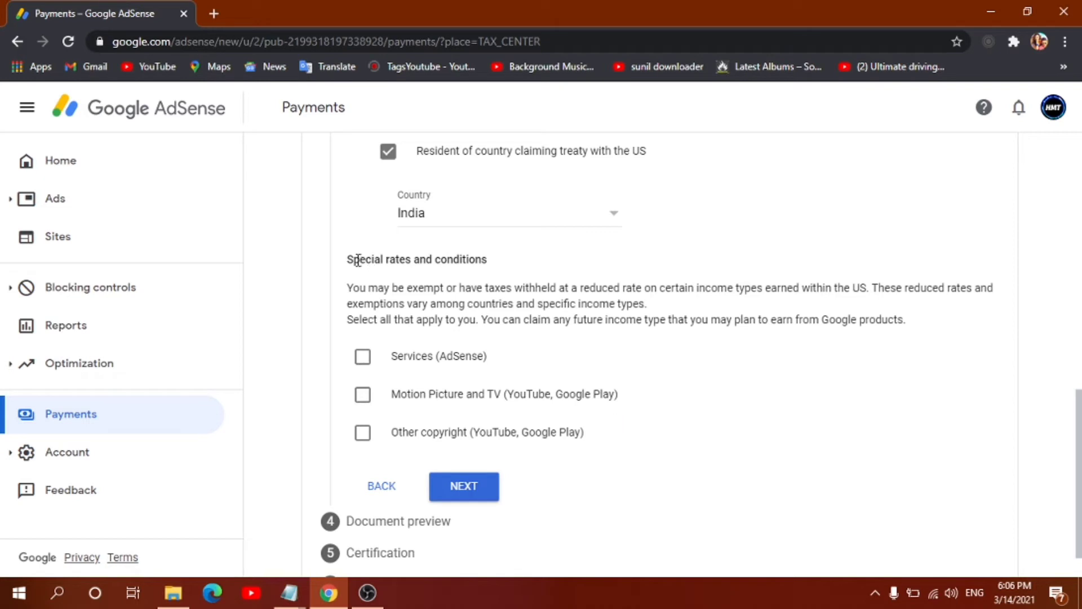
left_click_drag(378, 264, 472, 273)
Step: Claim Services (AdSense) at 0% under Article 7 paragraph 1, confirming the treaty terms
left_click(427, 303)
left_click(367, 359)
left_click(441, 430)
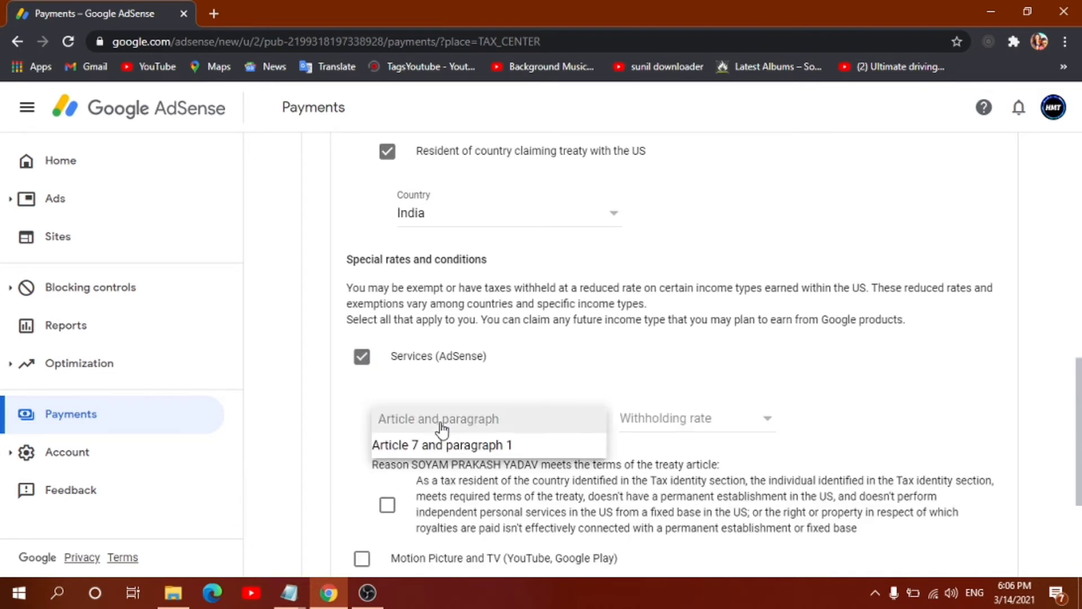
left_click(450, 442)
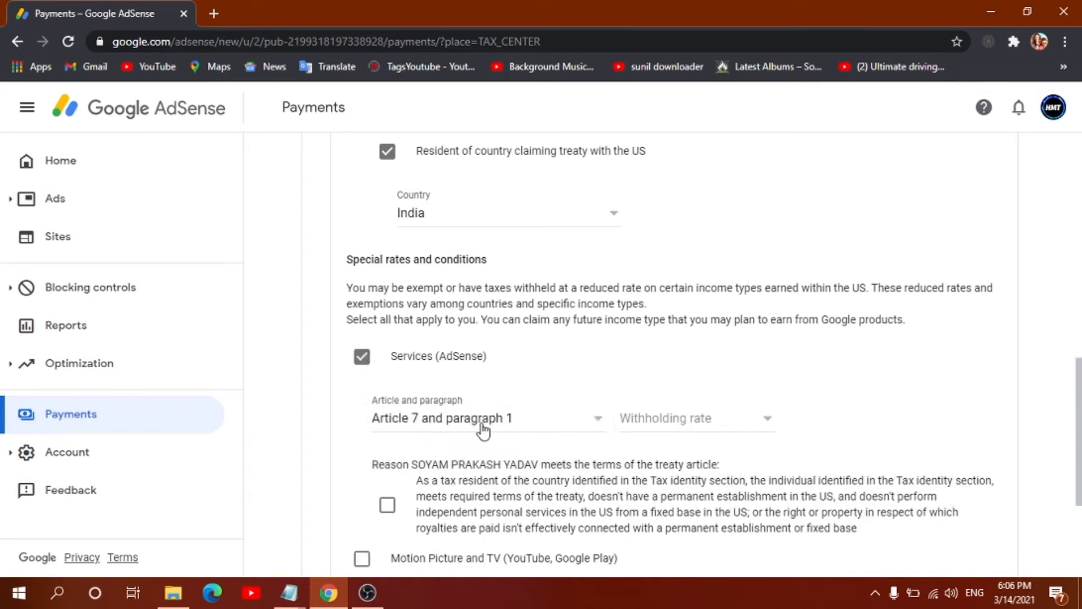
left_click(701, 420)
left_click(716, 444)
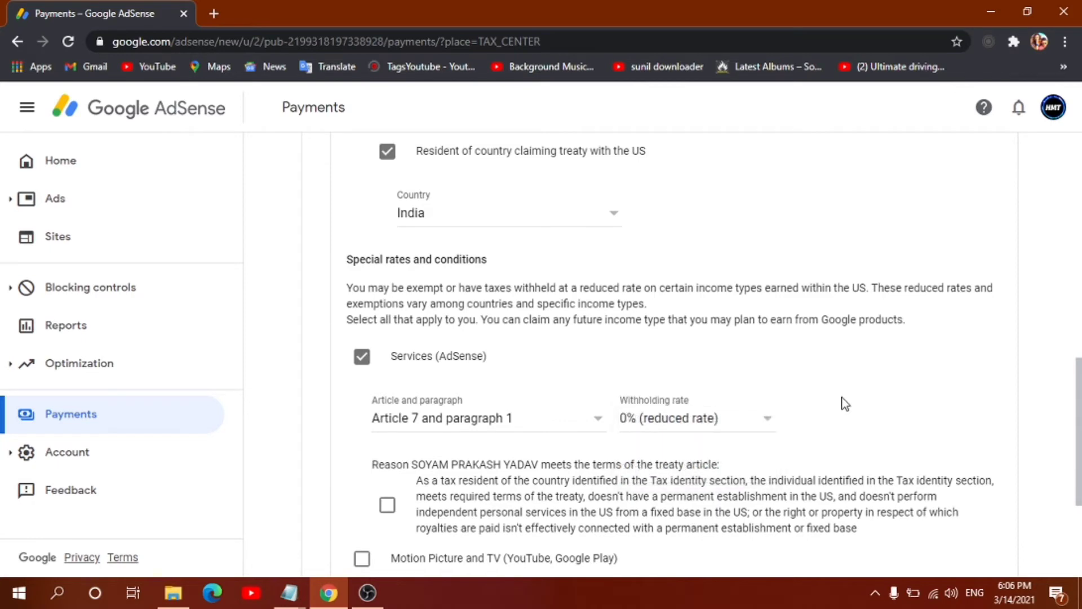
scroll(841, 404, "down", 3)
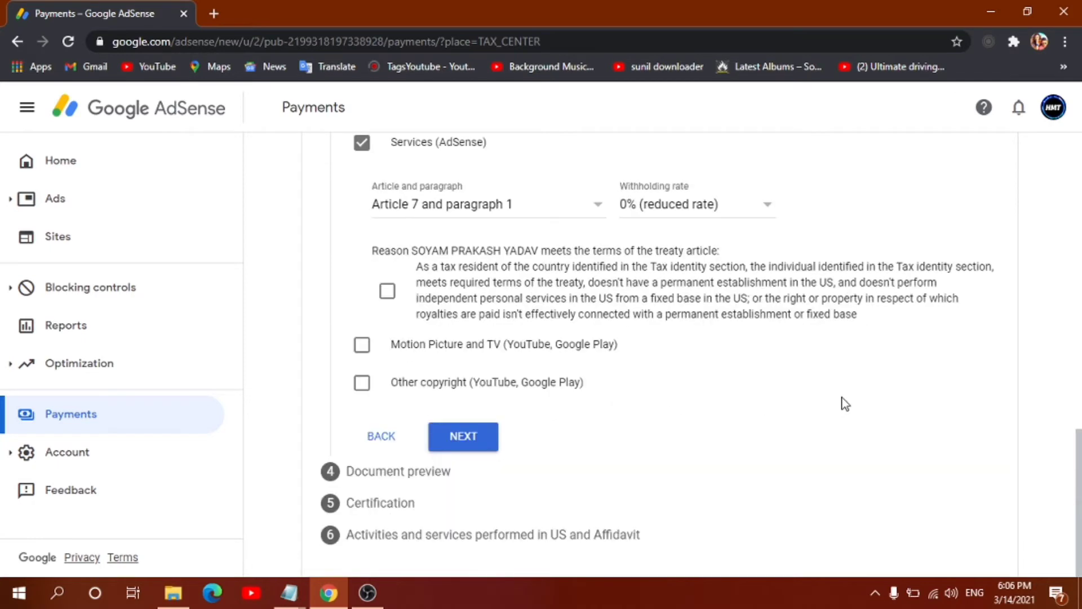
left_click(387, 293)
Step: Claim Motion Picture and TV at 15% under Article 12 paragraph 2A II, terms confirmed
left_click(363, 347)
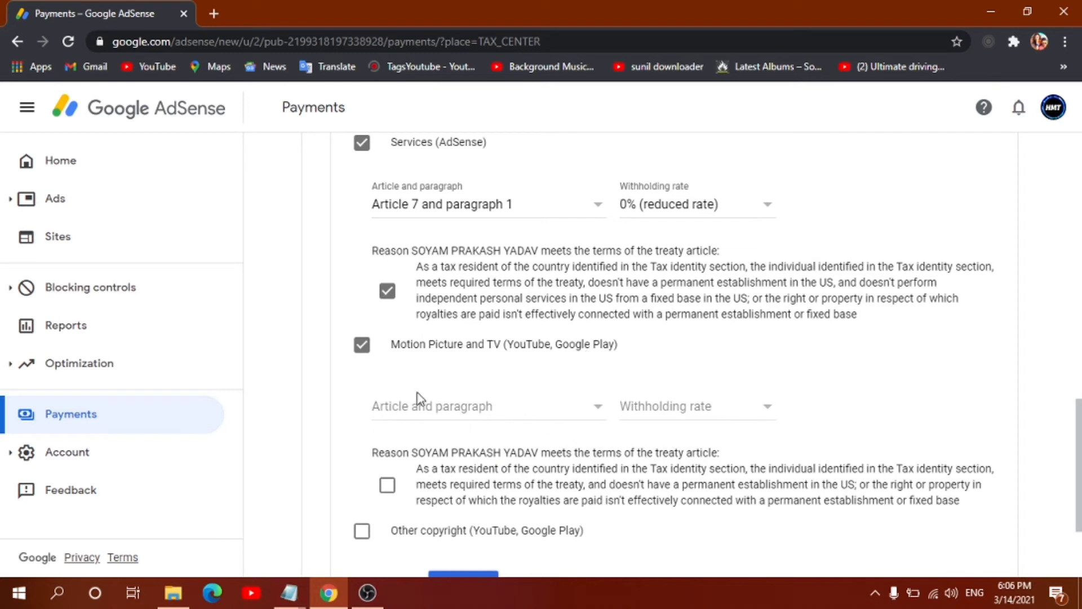
left_click(425, 408)
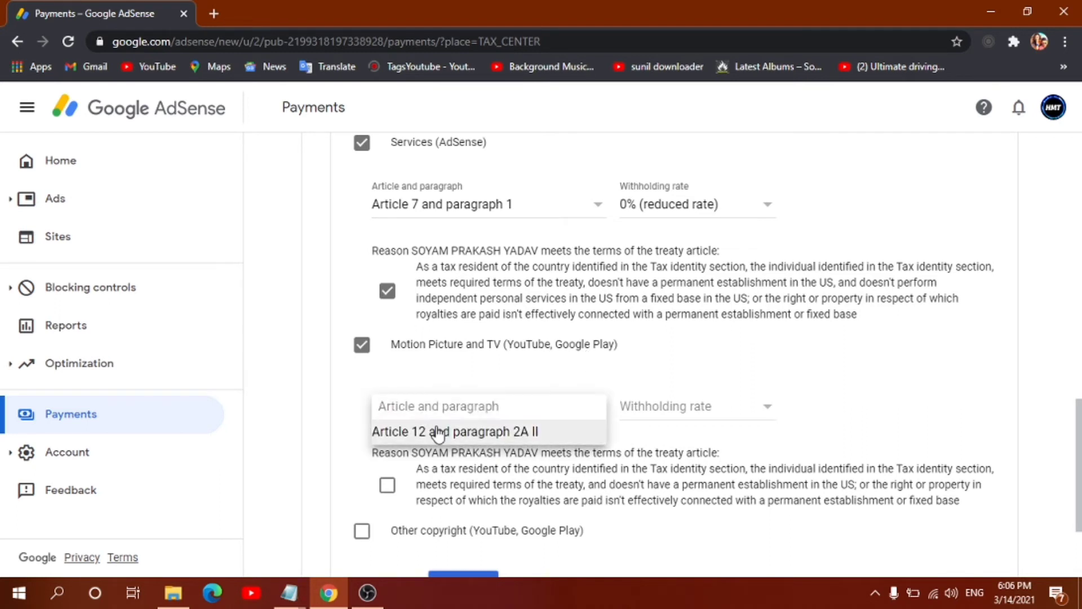
left_click(406, 431)
left_click(657, 406)
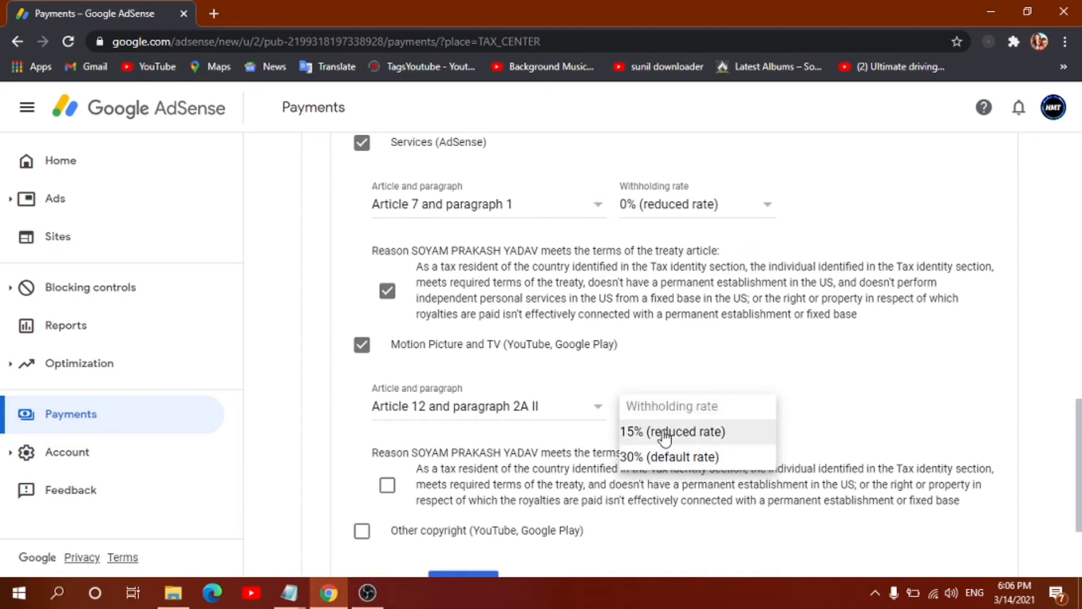
left_click(648, 433)
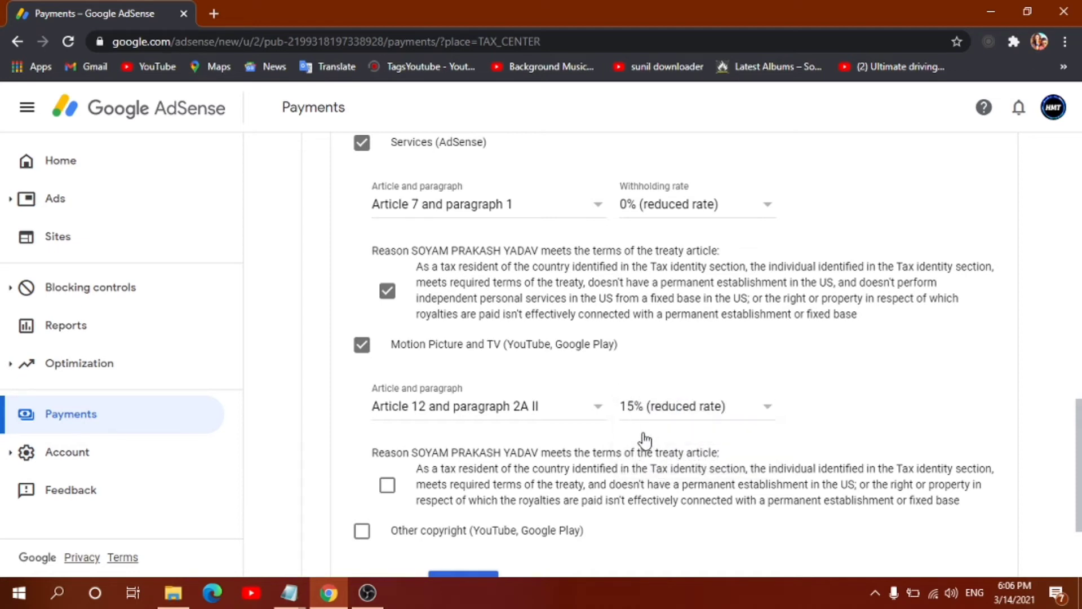
scroll(637, 439, "down", 3)
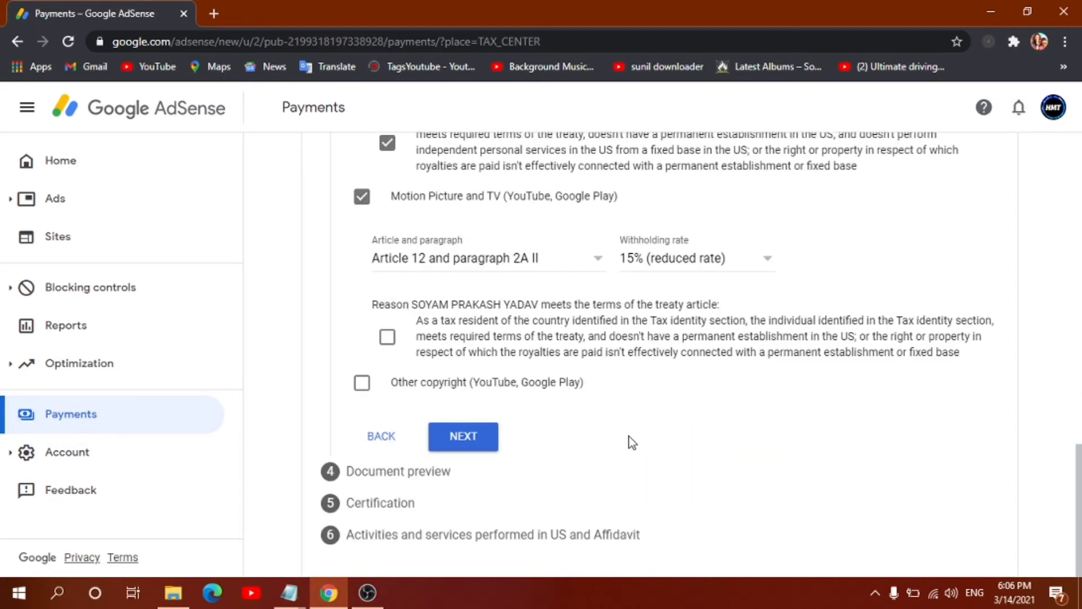
left_click(387, 340)
Step: Claim Other copyright at 15% under Article 12 paragraph 2A II, confirming the treaty reason
left_click(363, 384)
left_click(504, 444)
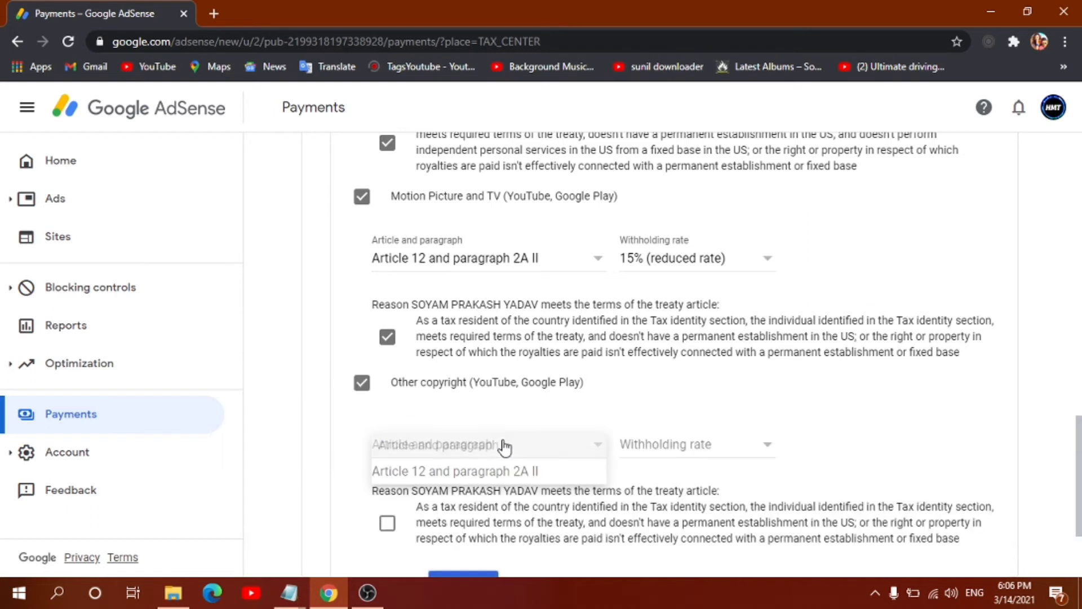
left_click(571, 468)
left_click(652, 451)
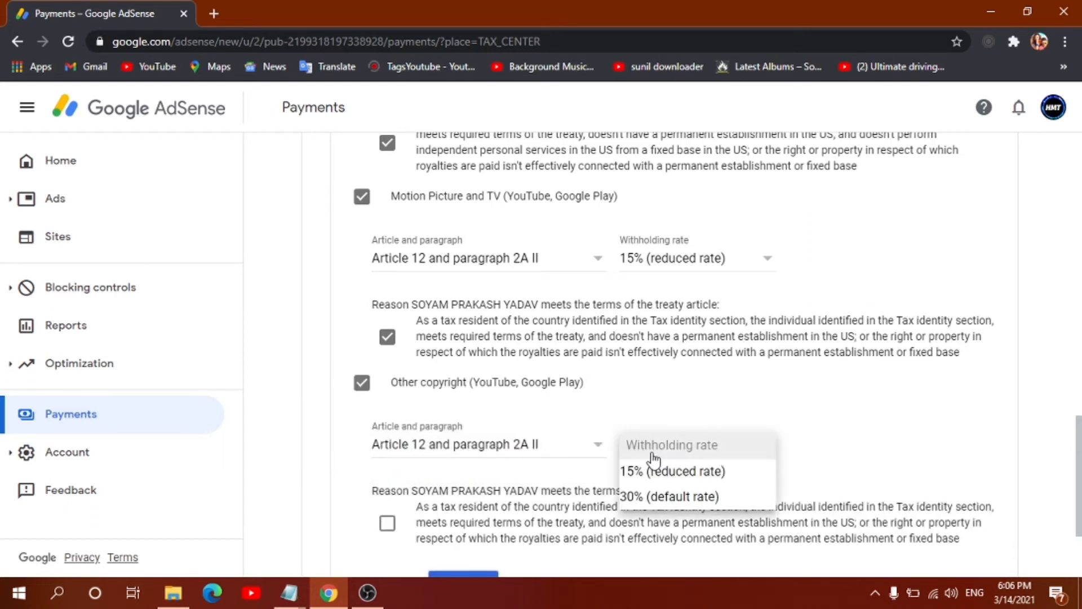
left_click(652, 473)
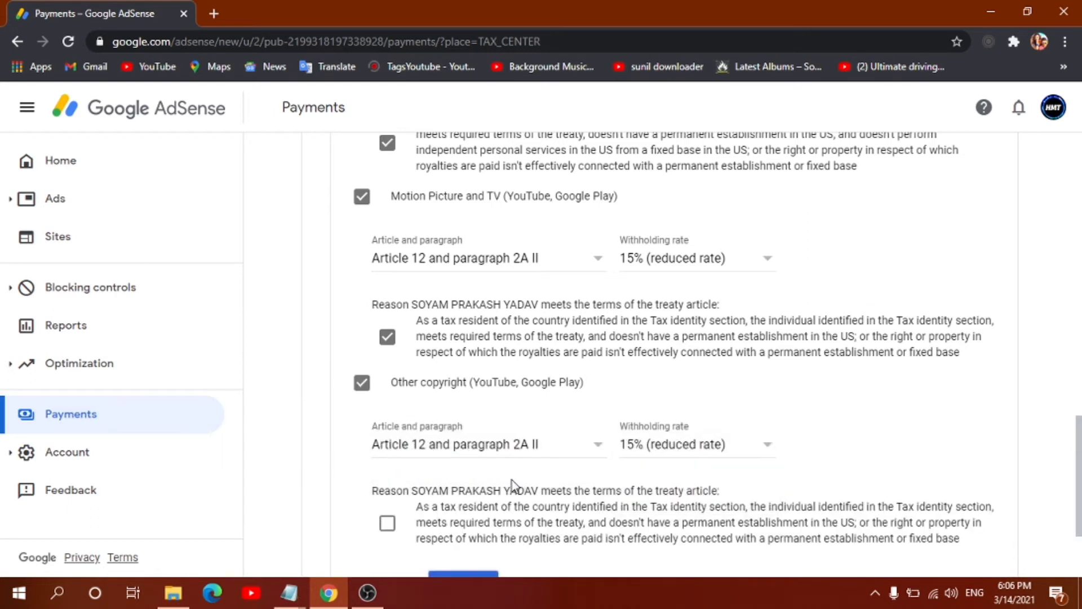
left_click(387, 523)
scroll(532, 484, "down", 3)
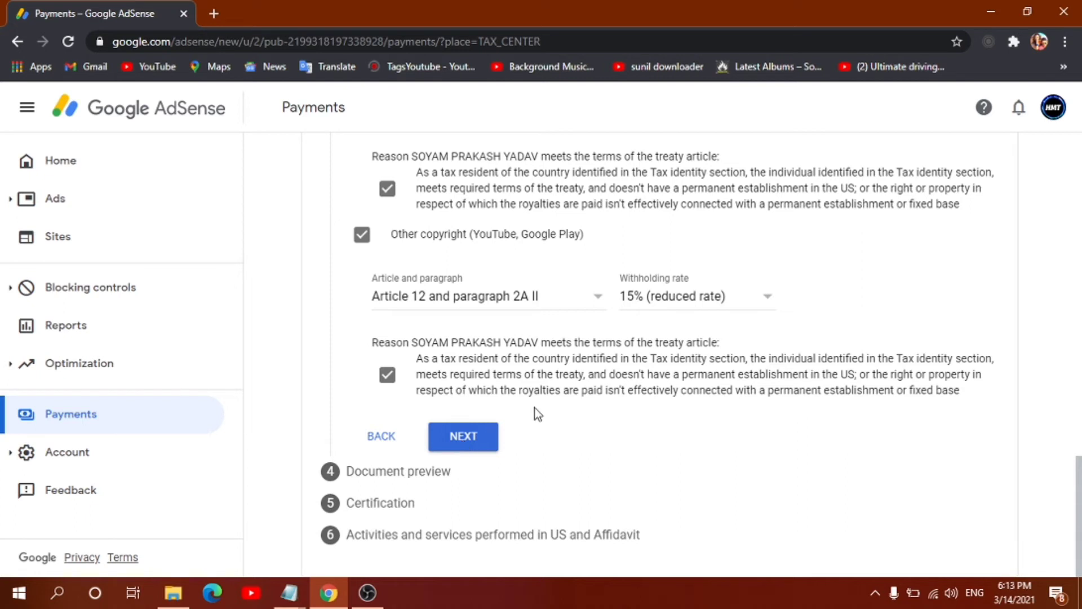
Step: Open Document preview, confirm all four W-8BEN forms were reviewed, and proceed to Certification
left_click(479, 445)
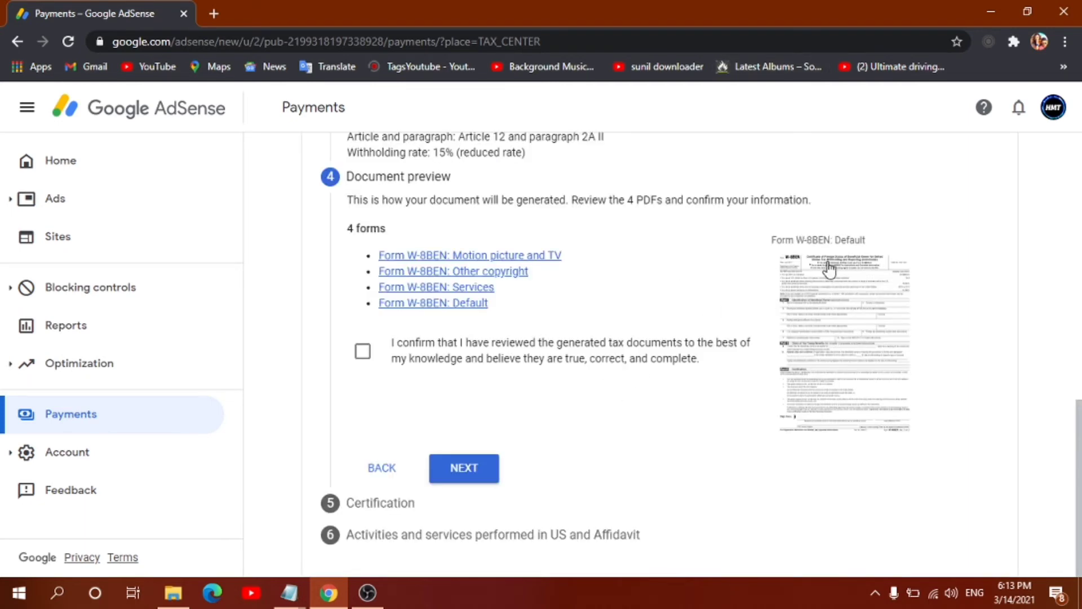
left_click_drag(761, 233, 915, 391)
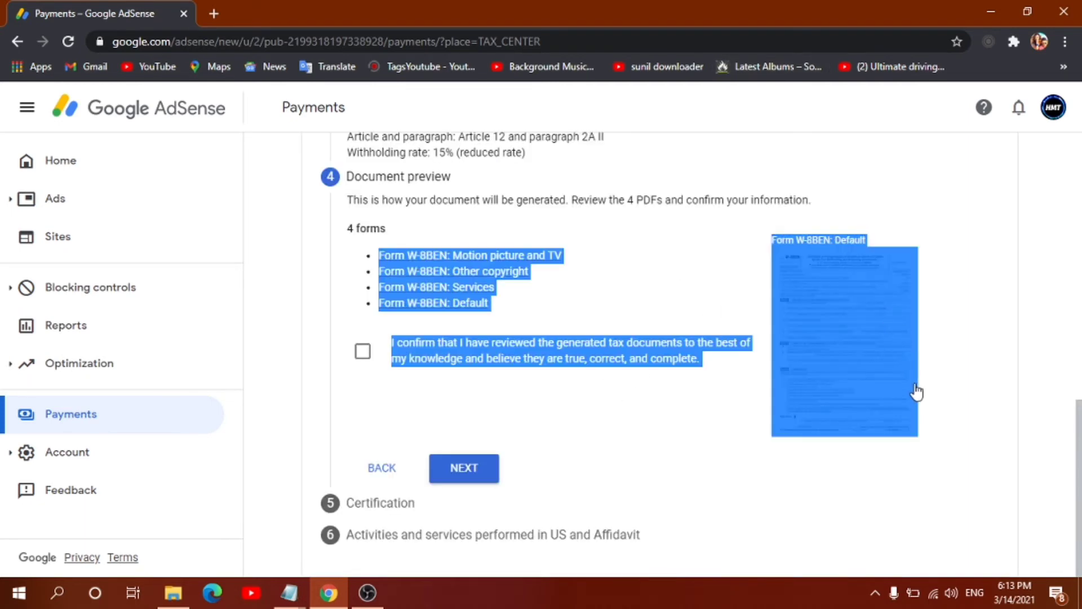
left_click(1012, 387)
left_click(361, 355)
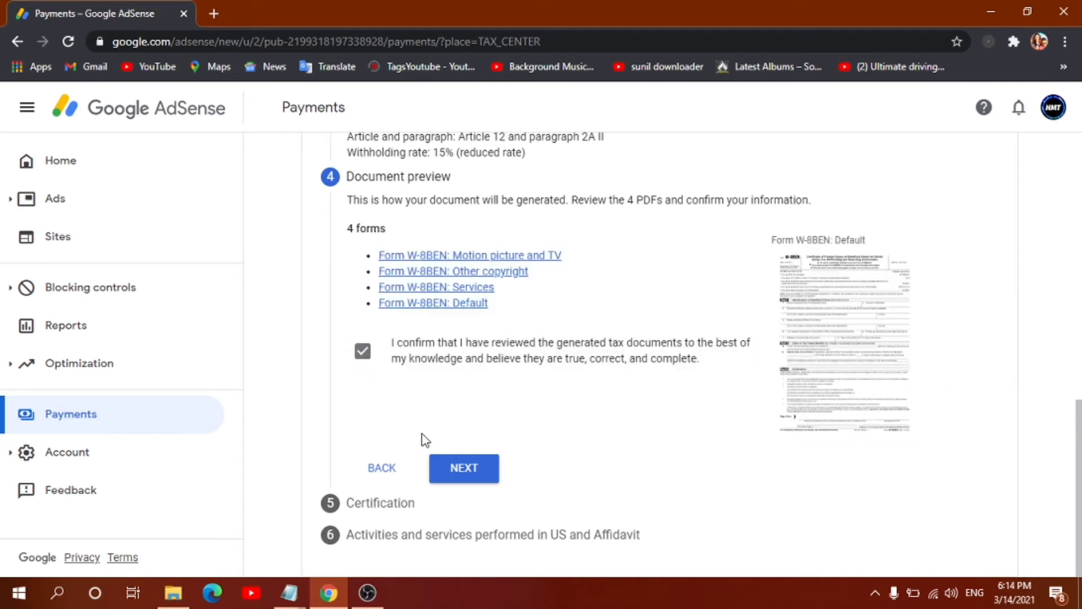
left_click_drag(423, 440, 514, 496)
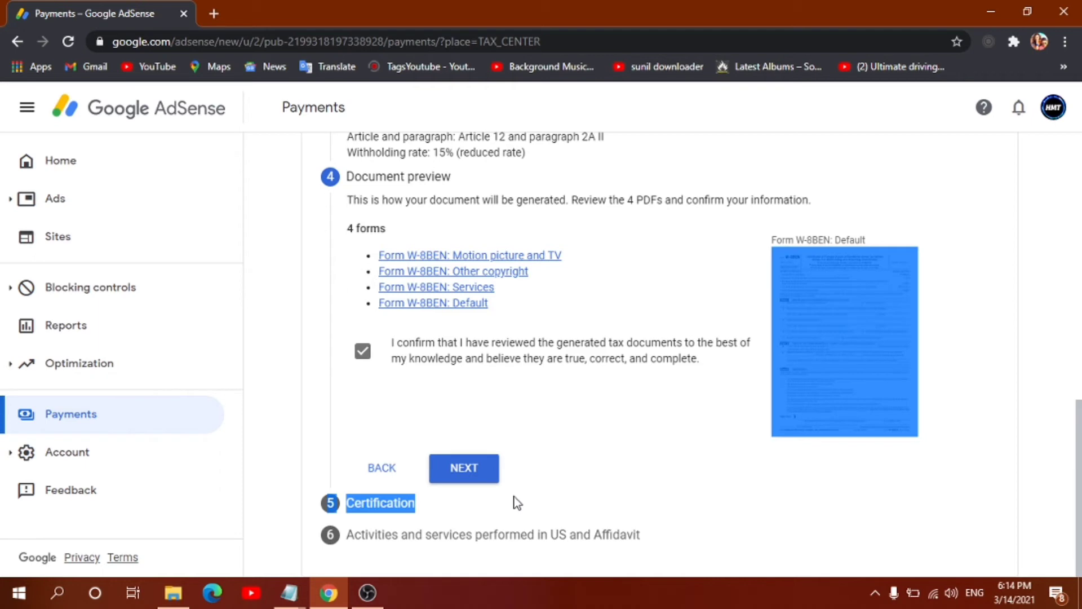
left_click(566, 491)
left_click(464, 469)
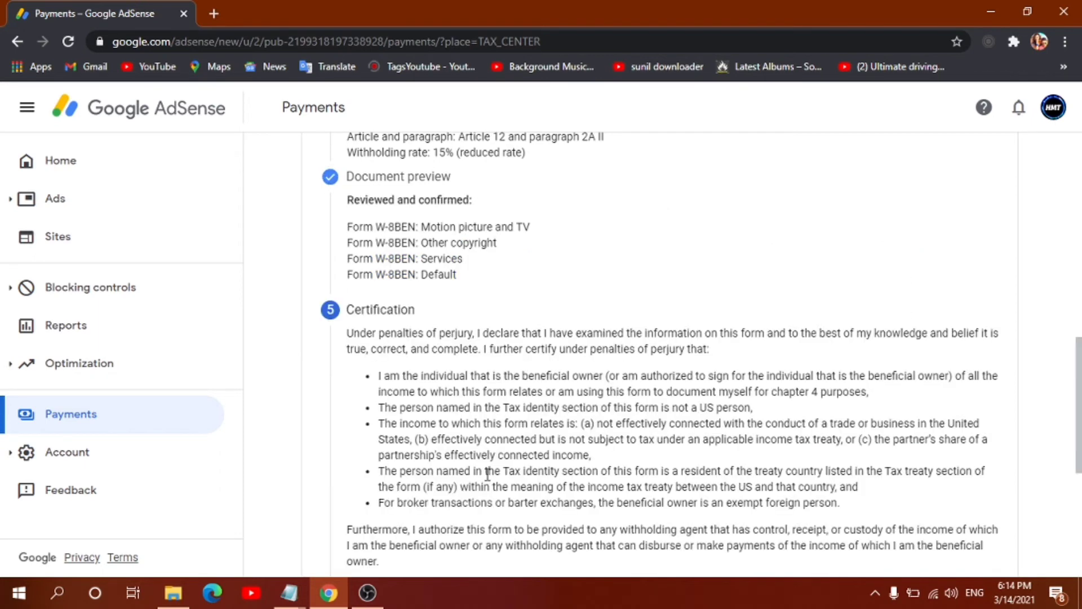
Step: Type the signer's full legal name and declare being the person listed, then continue
scroll(489, 474, "down", 5)
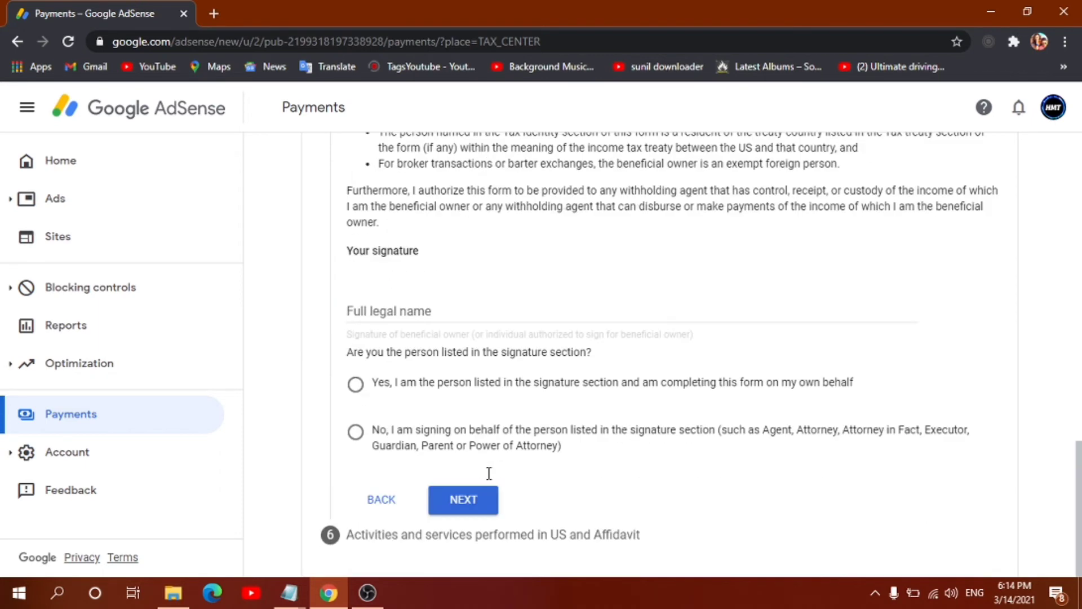
left_click(413, 321)
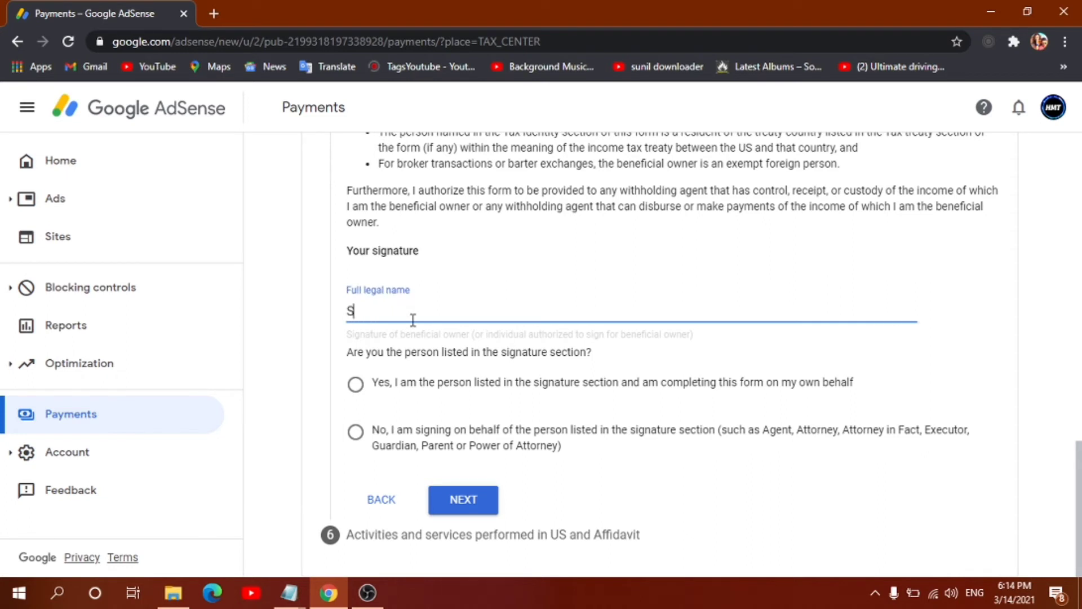
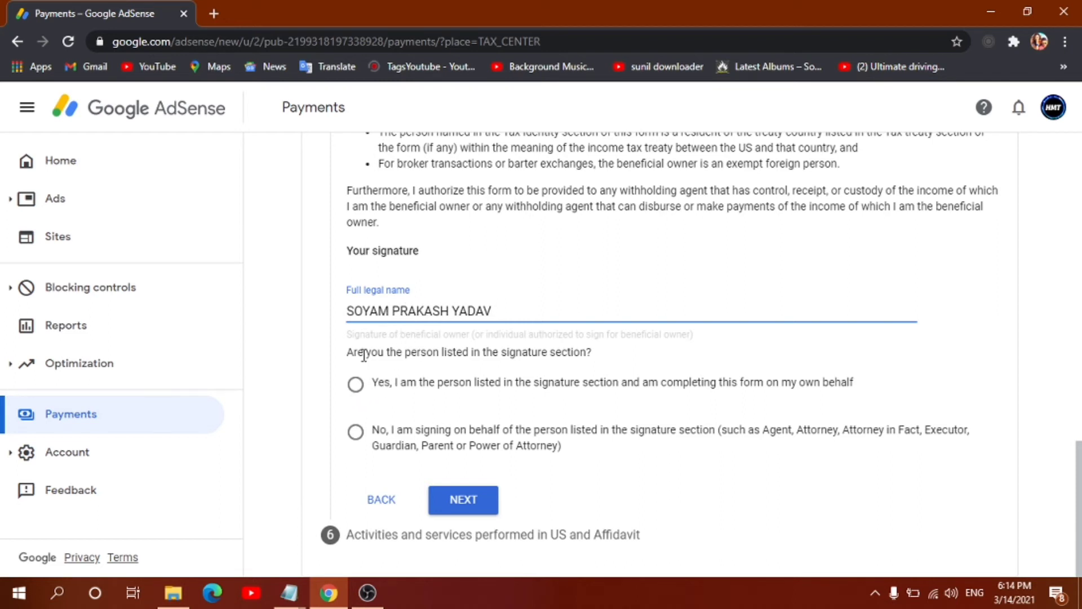
left_click_drag(362, 354, 451, 358)
left_click_drag(551, 367, 600, 367)
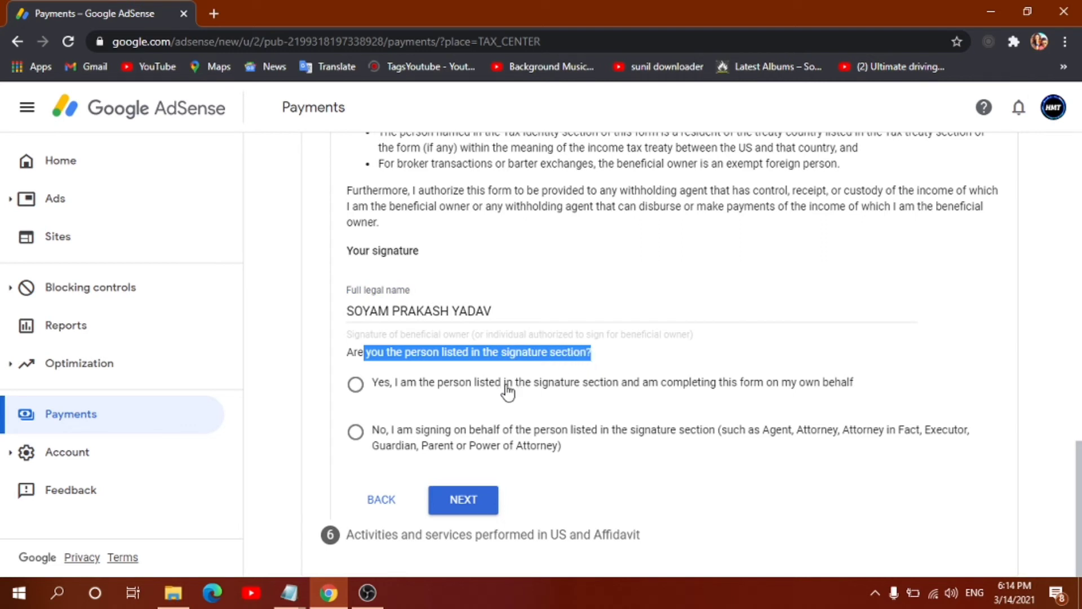
left_click(356, 389)
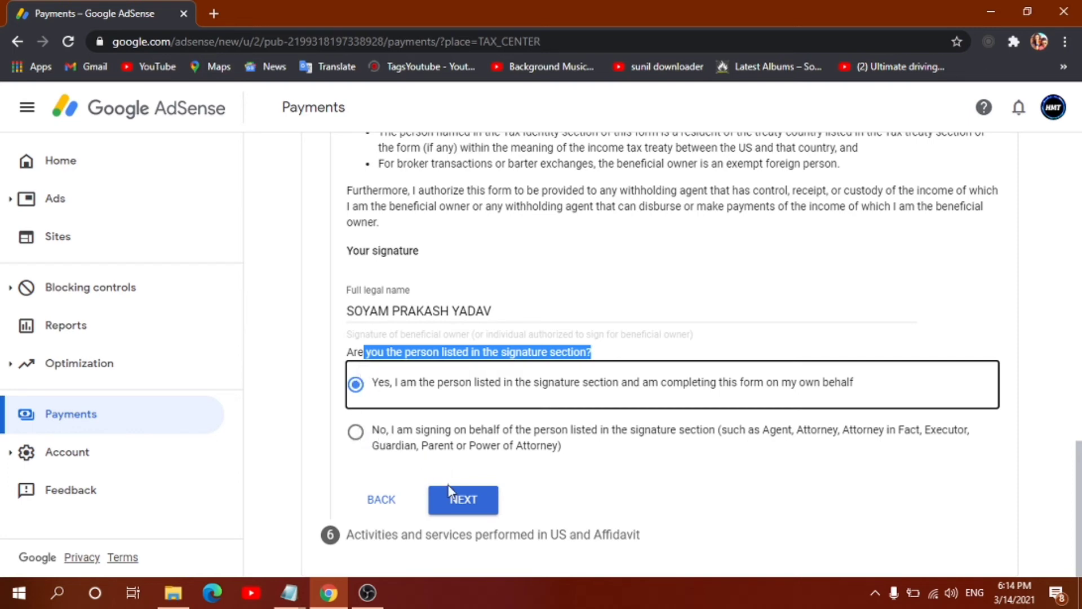
left_click(454, 504)
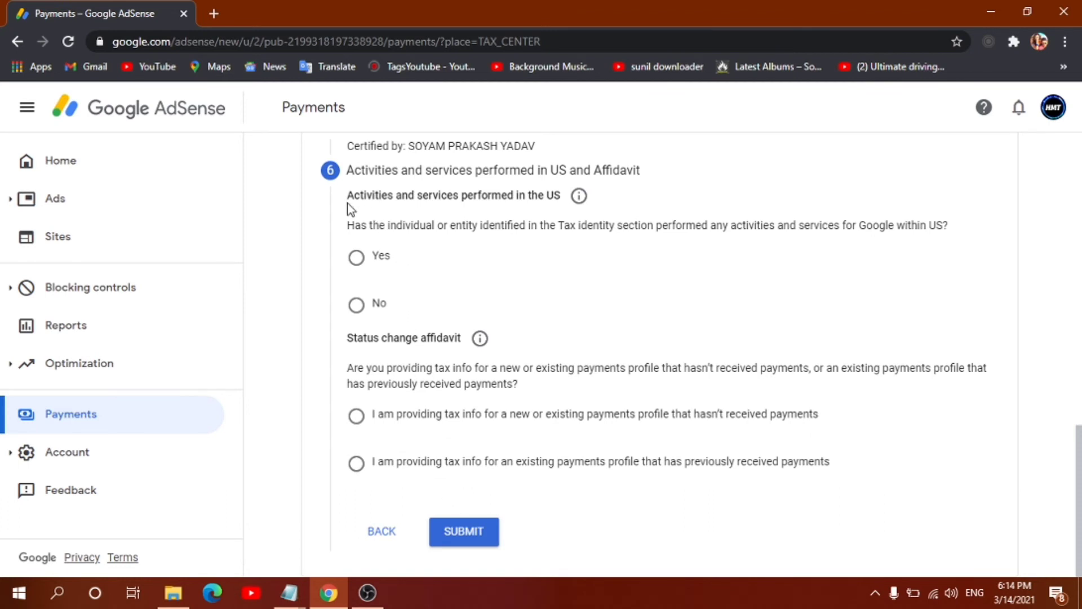
Step: Answer No to US activities and certify services are performed solely outside the US
left_click_drag(348, 204, 556, 206)
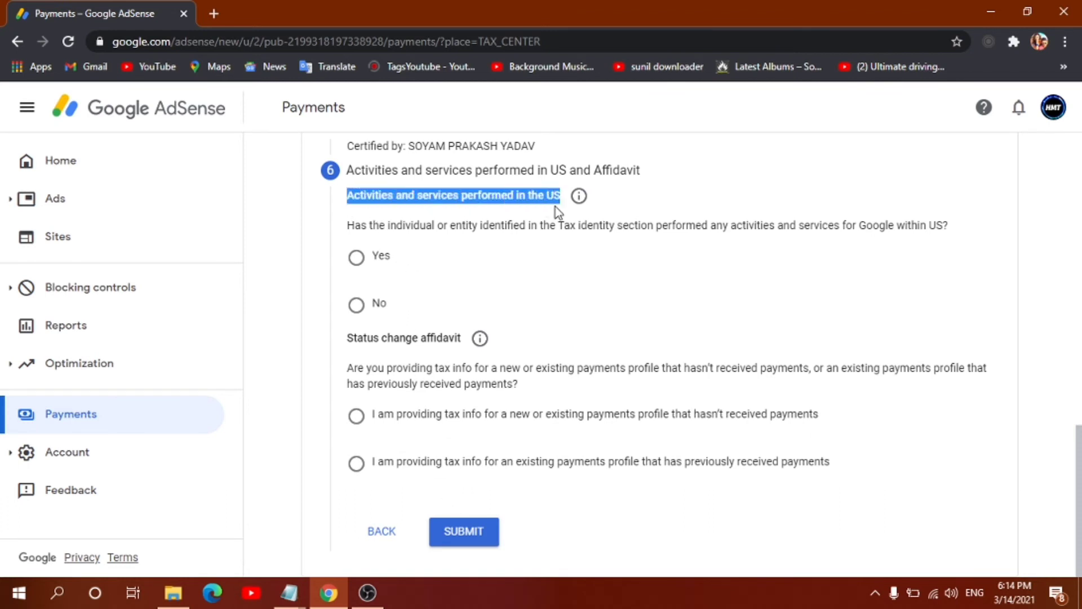
left_click(357, 306)
left_click(376, 345)
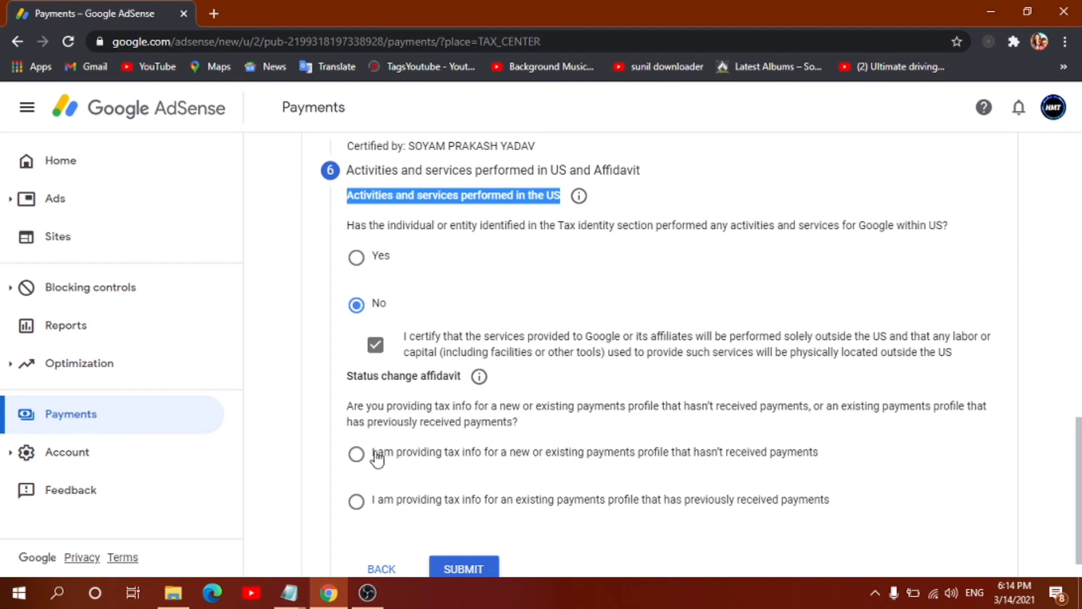
Step: Choose the previously-paid profile, declare tax info unchanged since January 2020, and submit
left_click_drag(378, 453, 816, 467)
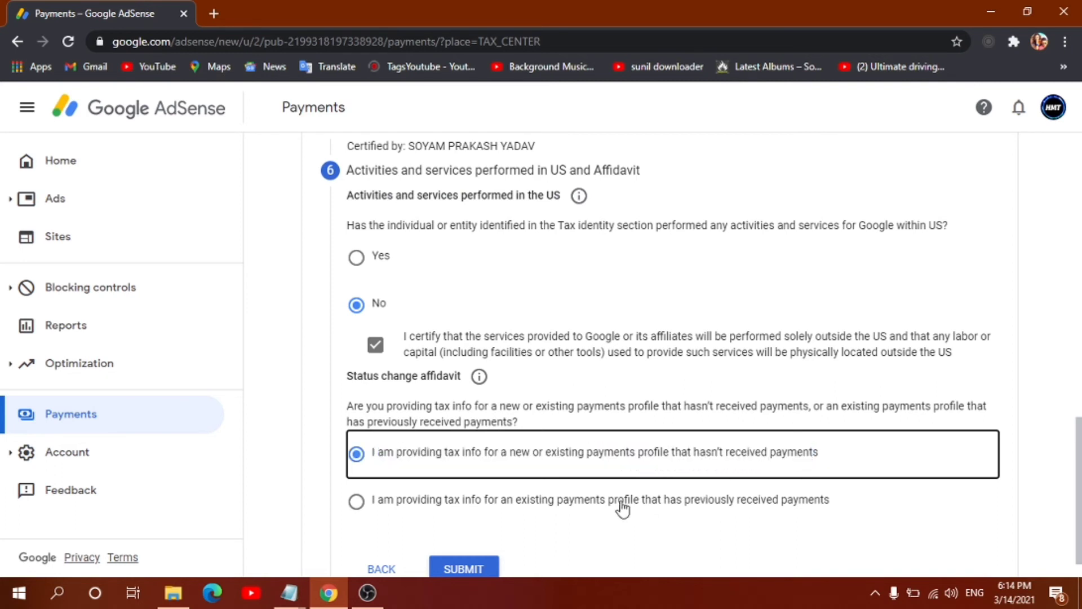
left_click_drag(383, 501, 836, 519)
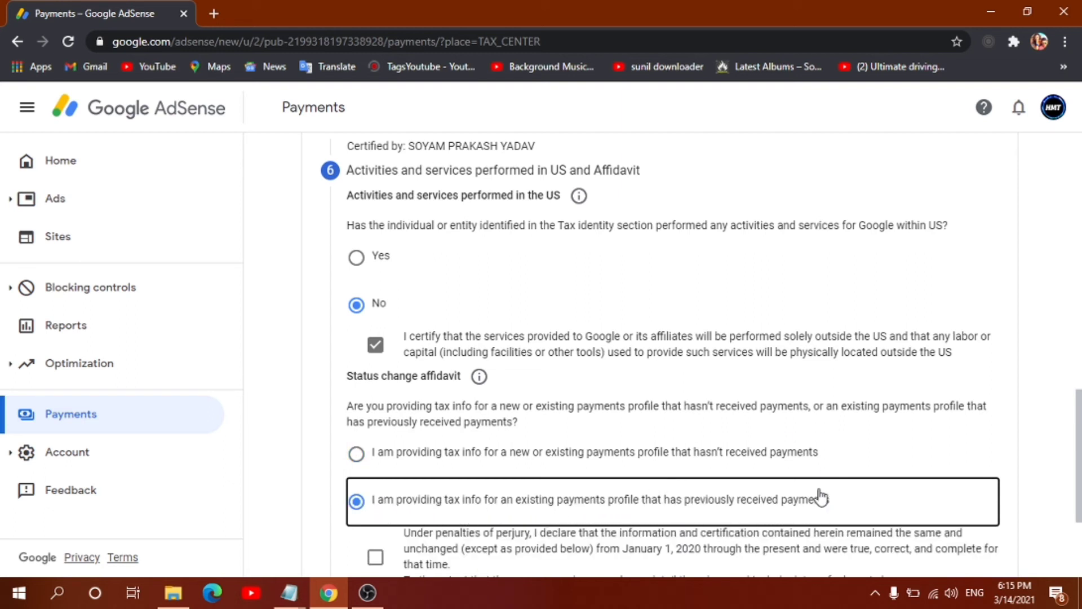
scroll(877, 486, "down", 3)
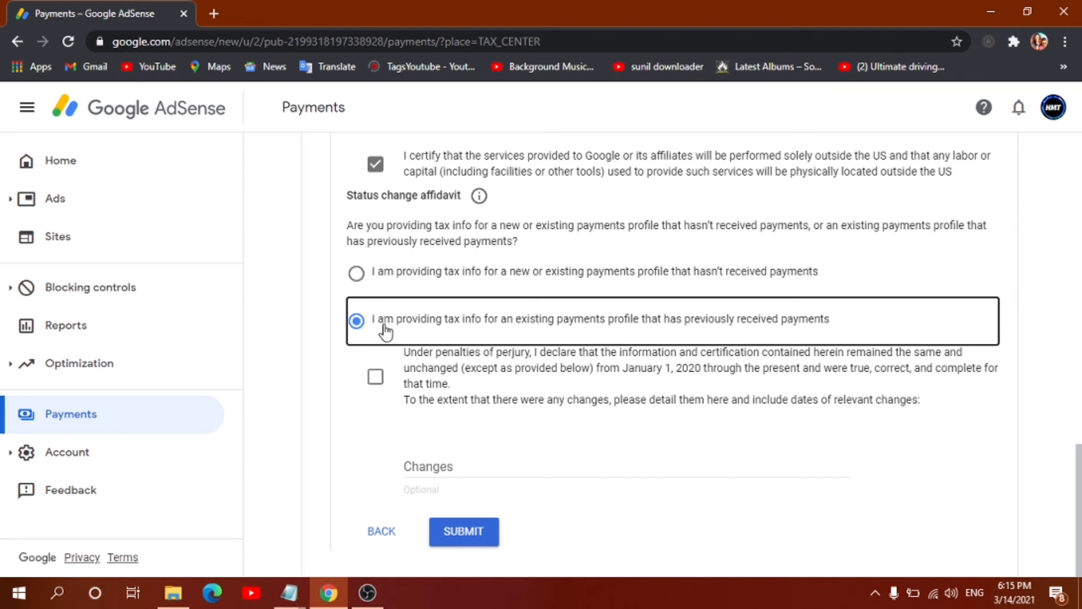
left_click(376, 379)
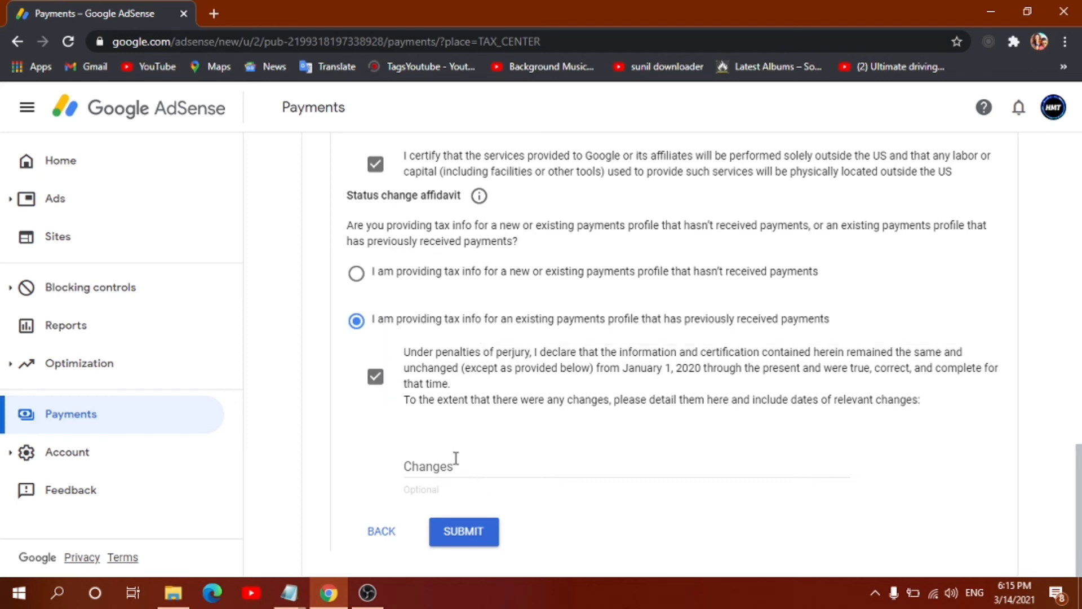
left_click(456, 463)
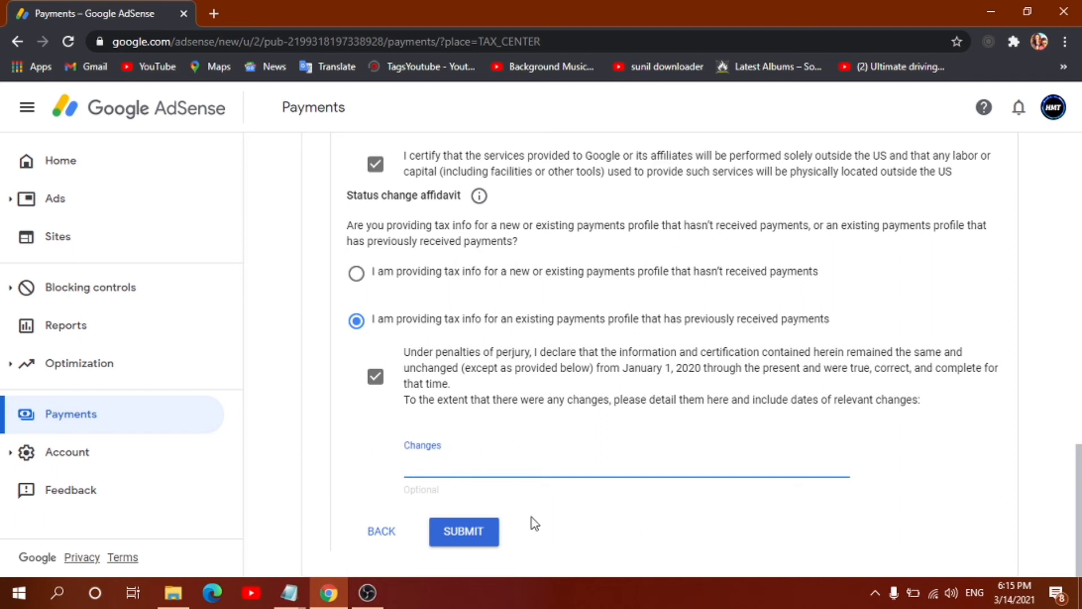
left_click(483, 533)
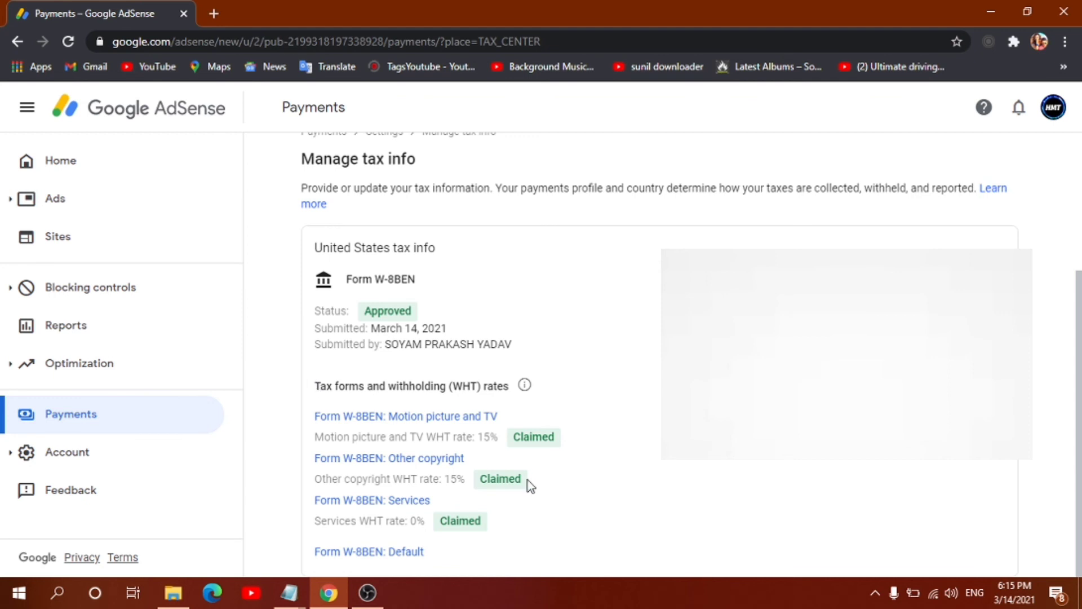
Step: Review the Approved W-8BEN: Services at 0%, Motion Picture and Other copyright at 15%
left_click_drag(483, 438, 499, 440)
left_click_drag(451, 479, 465, 483)
left_click_drag(408, 528, 421, 525)
left_click(703, 530)
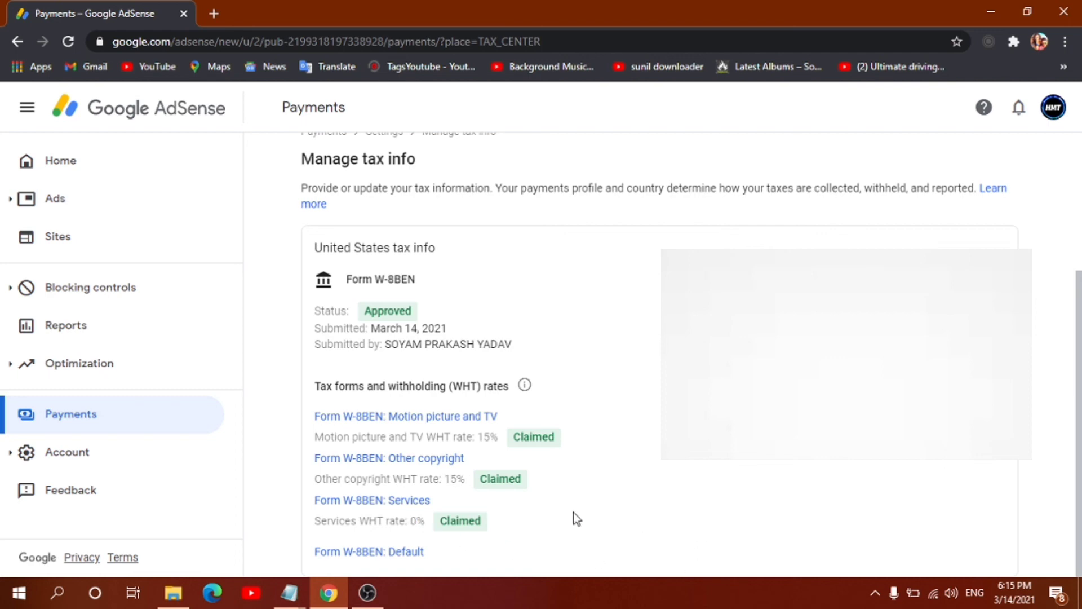